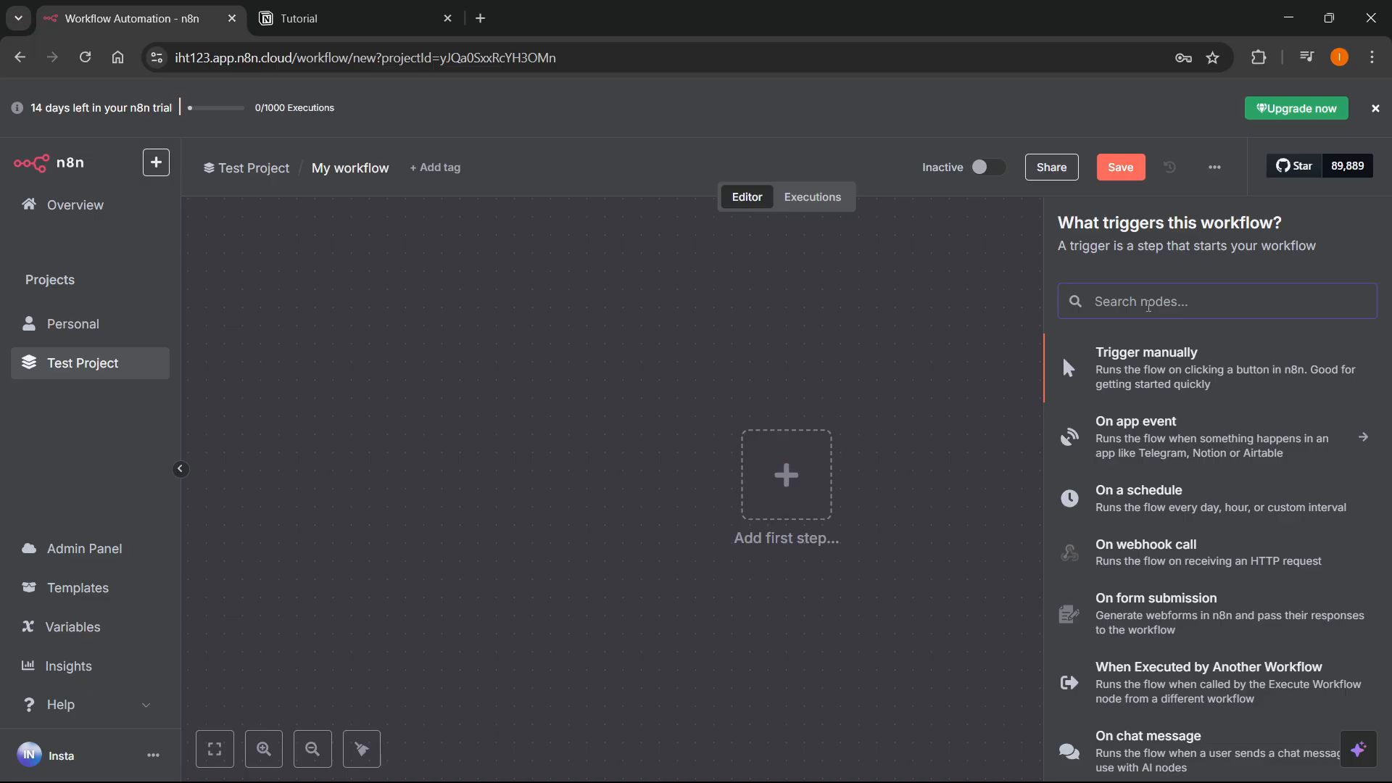
Step: Search the nodes for "notion" and add Notion's "Get a database" action to the workflow
type("notion")
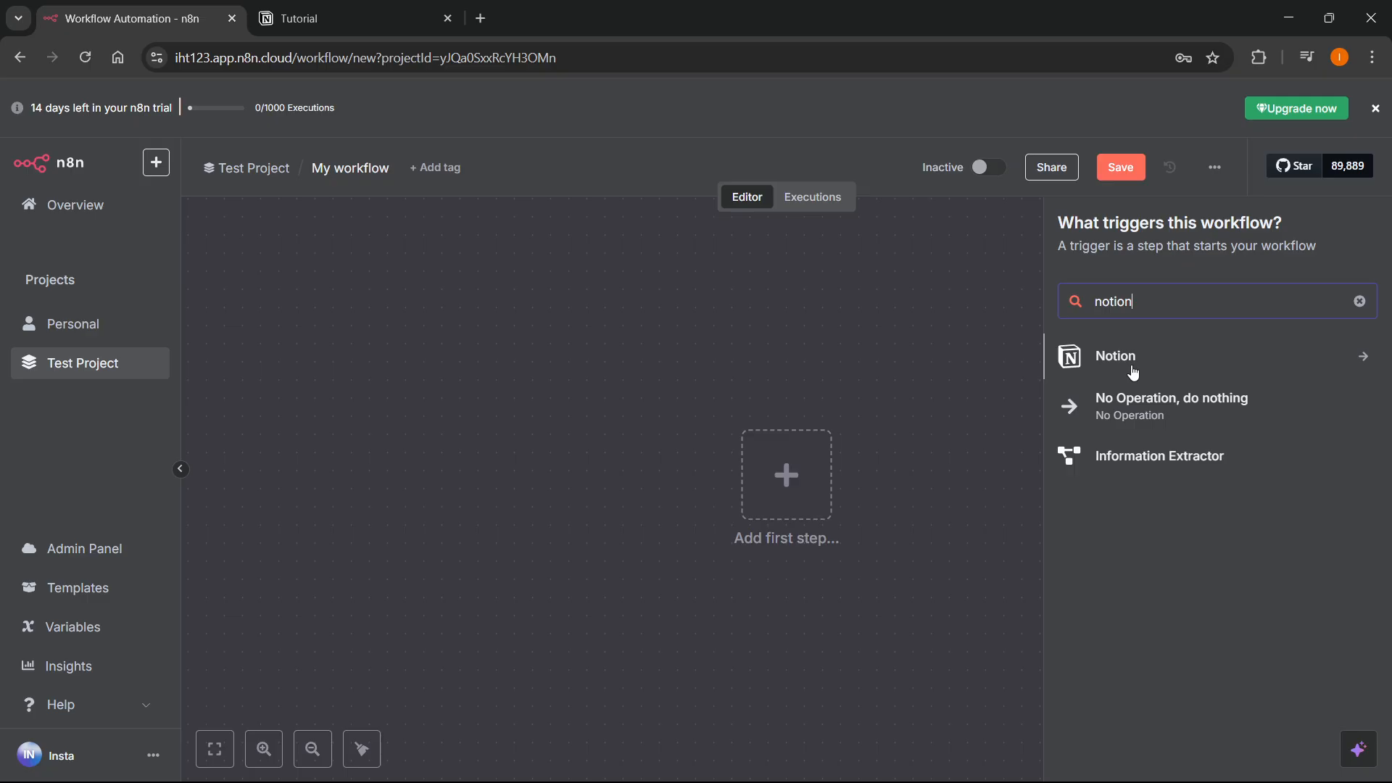
left_click(1134, 373)
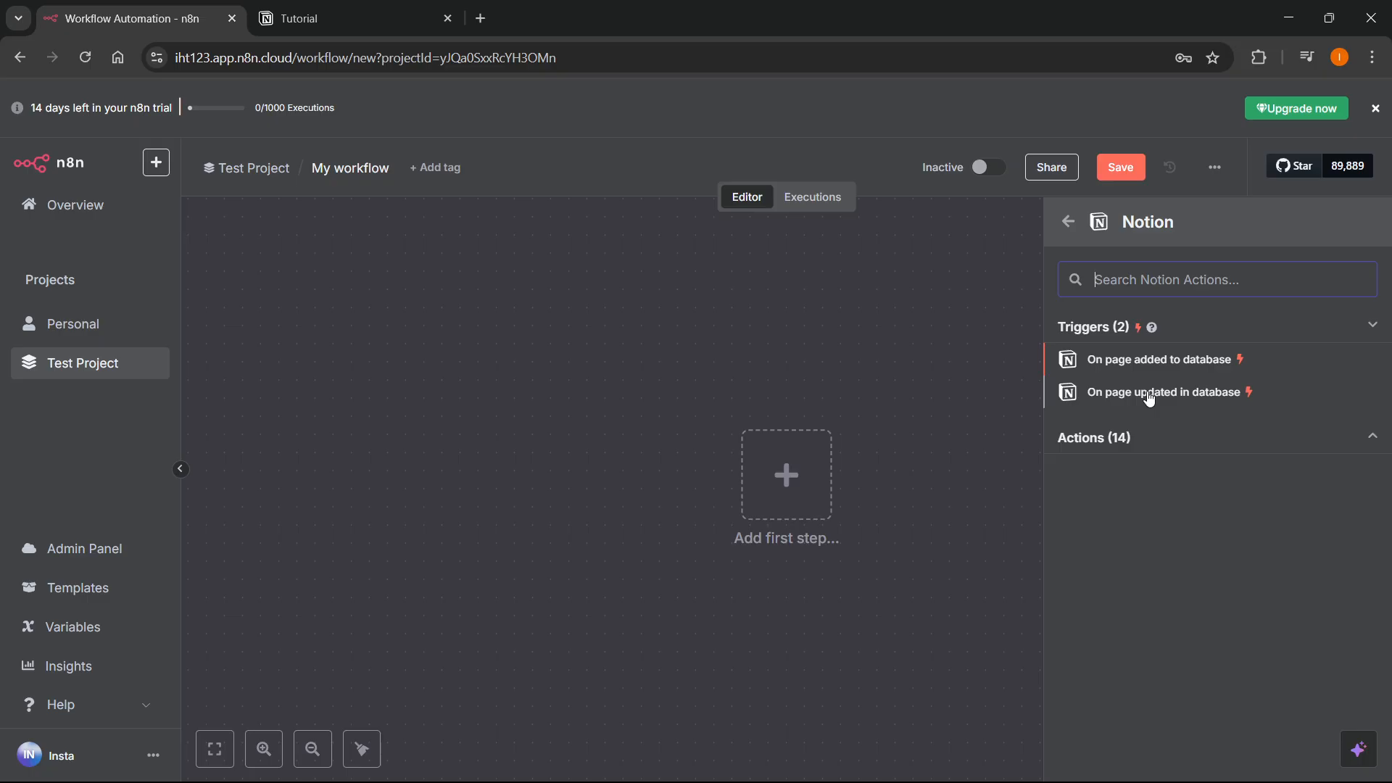
left_click(1092, 443)
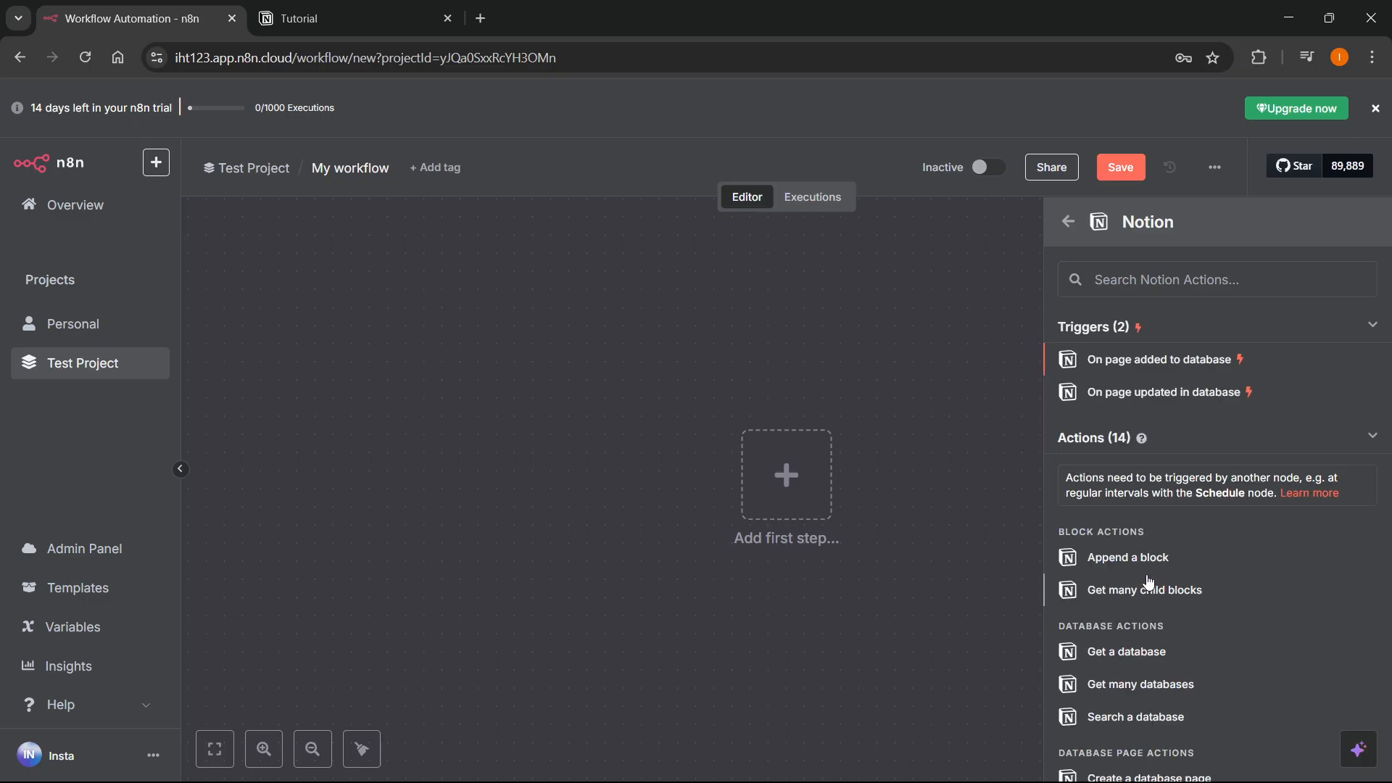
scroll(1149, 581, "down", 3)
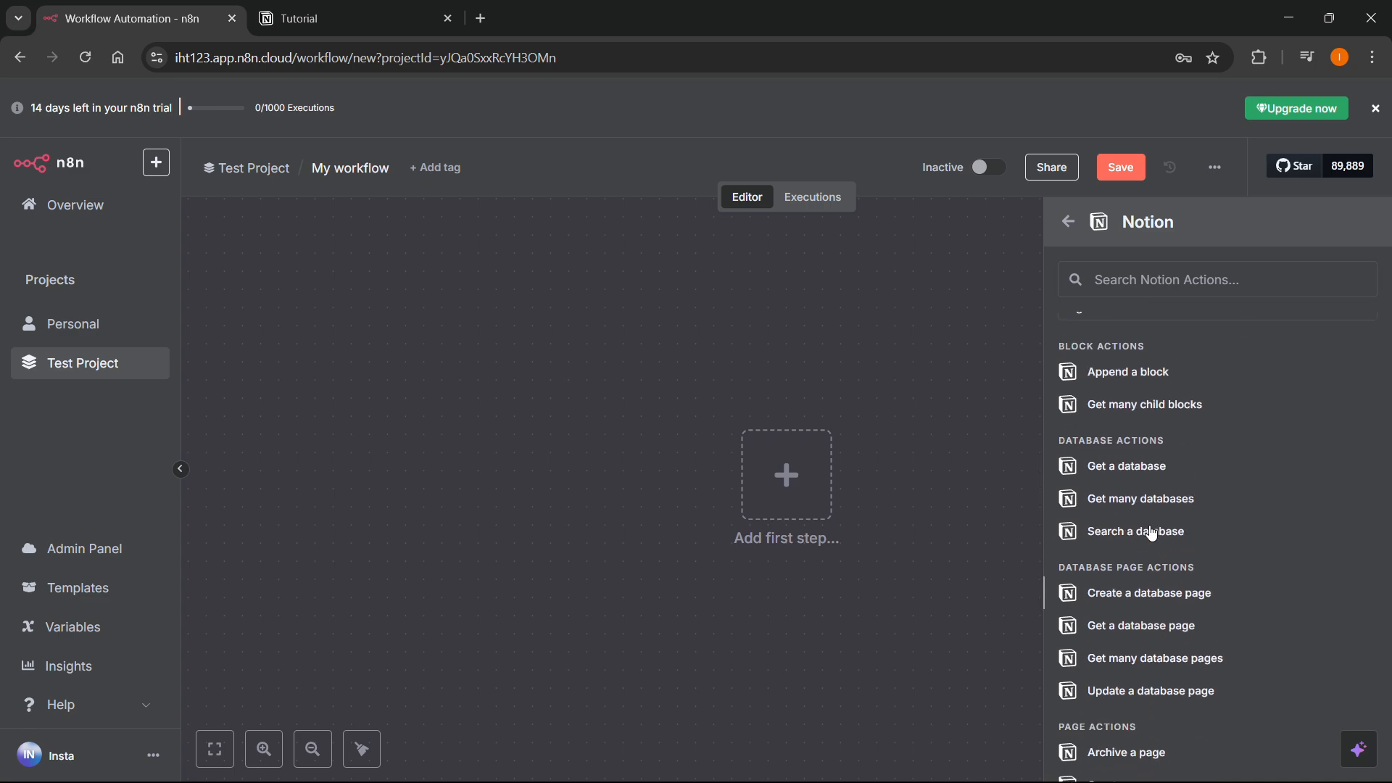
left_click(1110, 473)
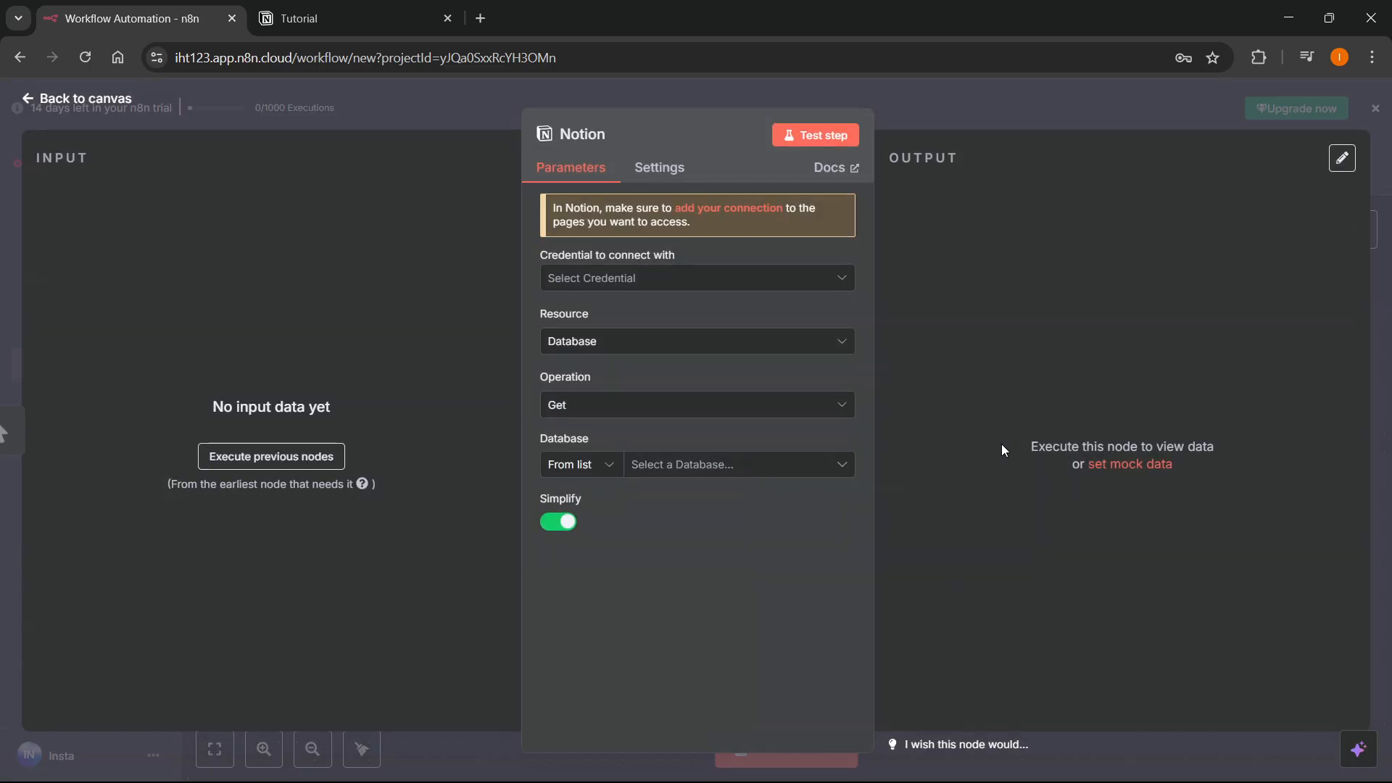
Step: Start a new Notion API credential for the node and locate its Internal Integration Secret field
left_click(635, 285)
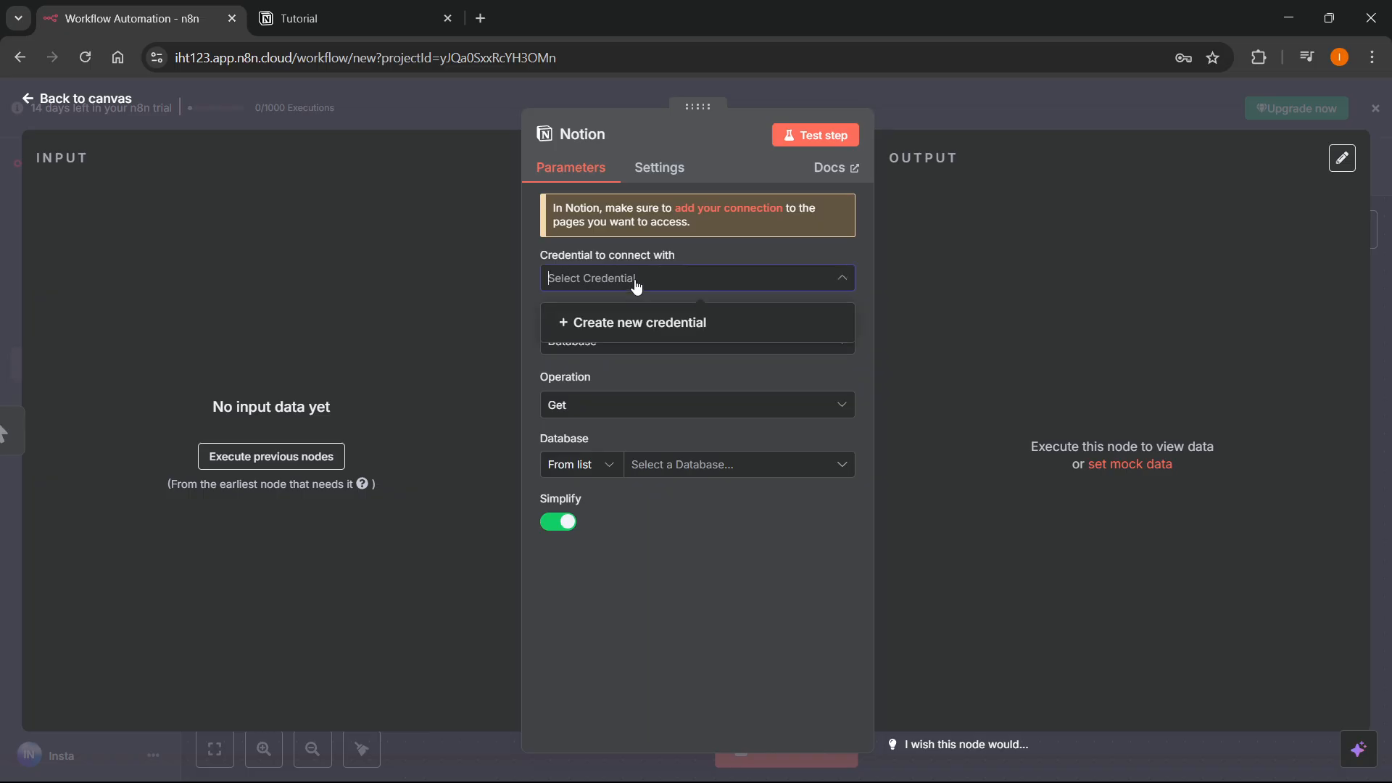
left_click(645, 328)
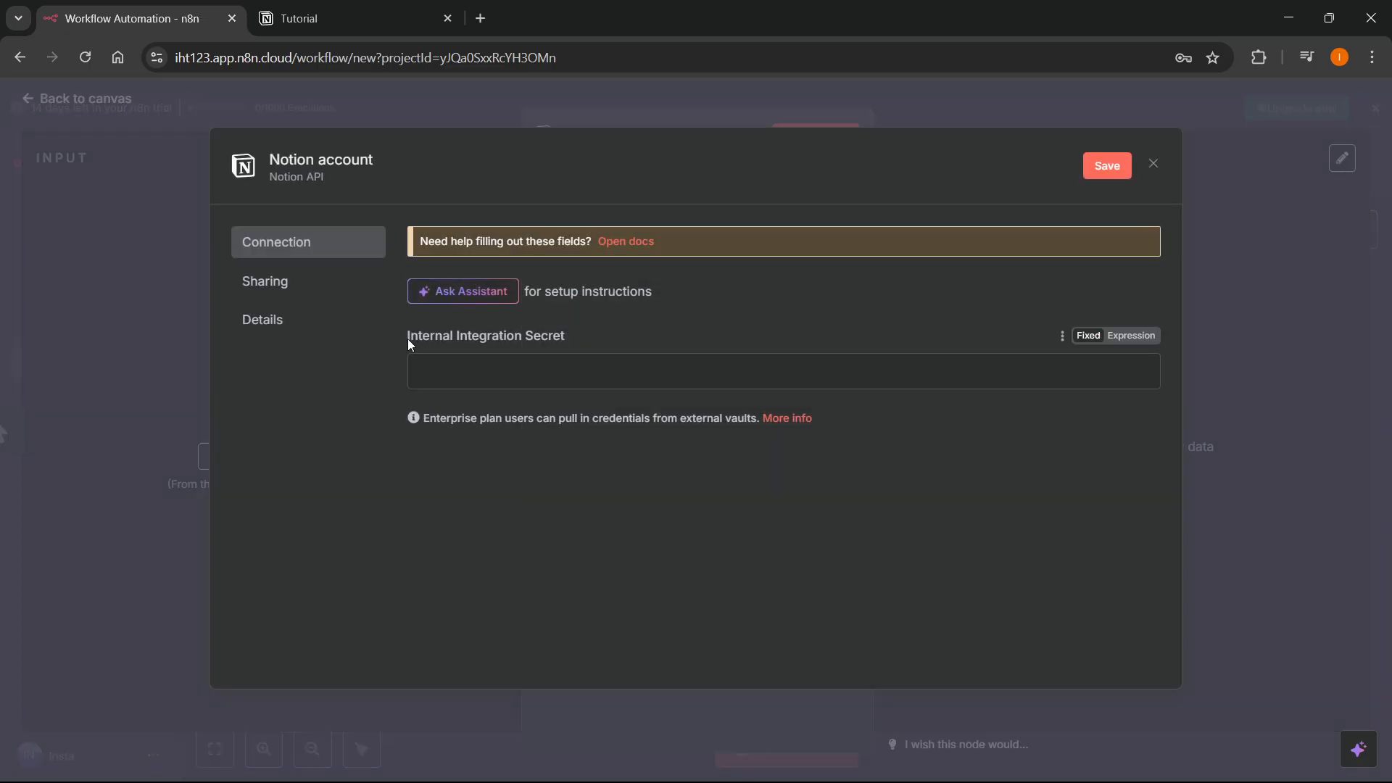
left_click_drag(403, 337, 569, 338)
left_click(590, 334)
Step: Switch to Notion, go to the workspace's connection settings and start a new integration from its integrations management page
left_click(374, 14)
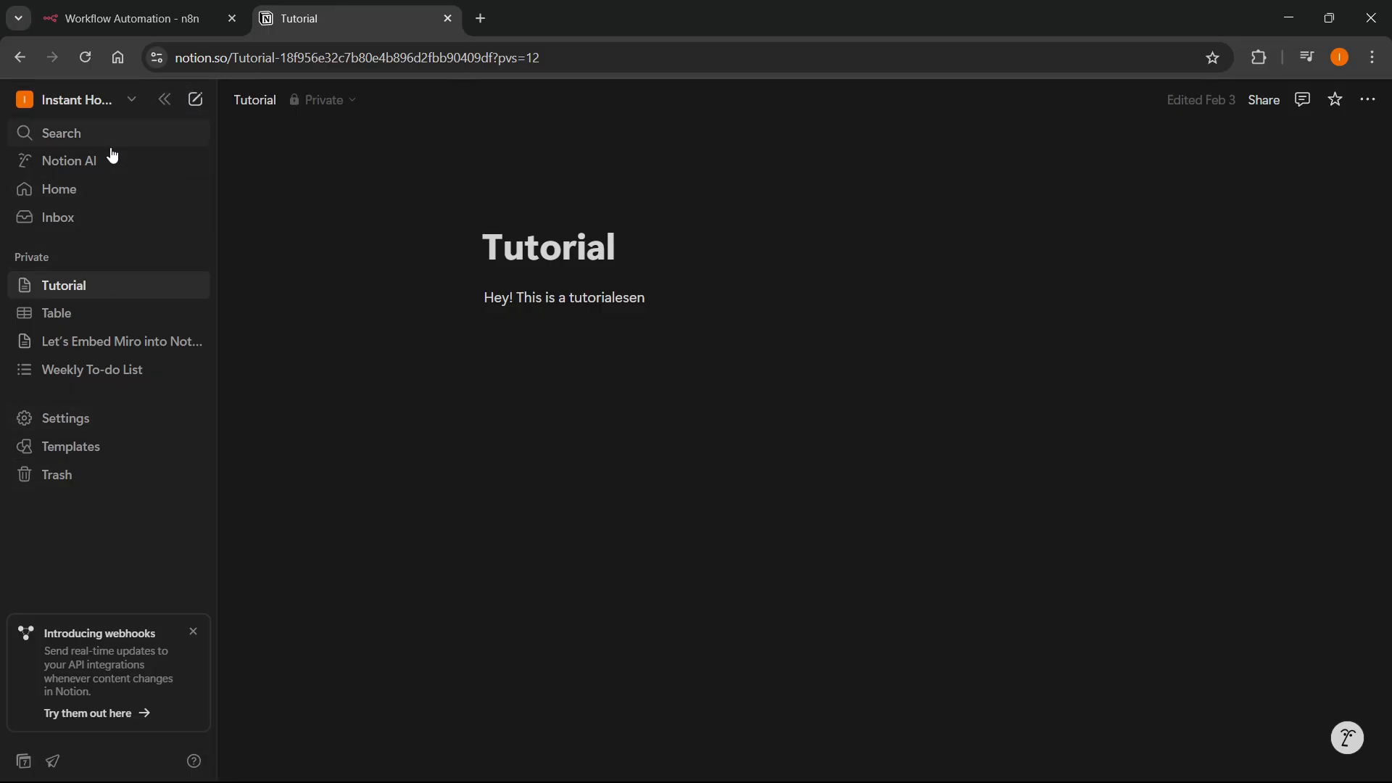
left_click(64, 419)
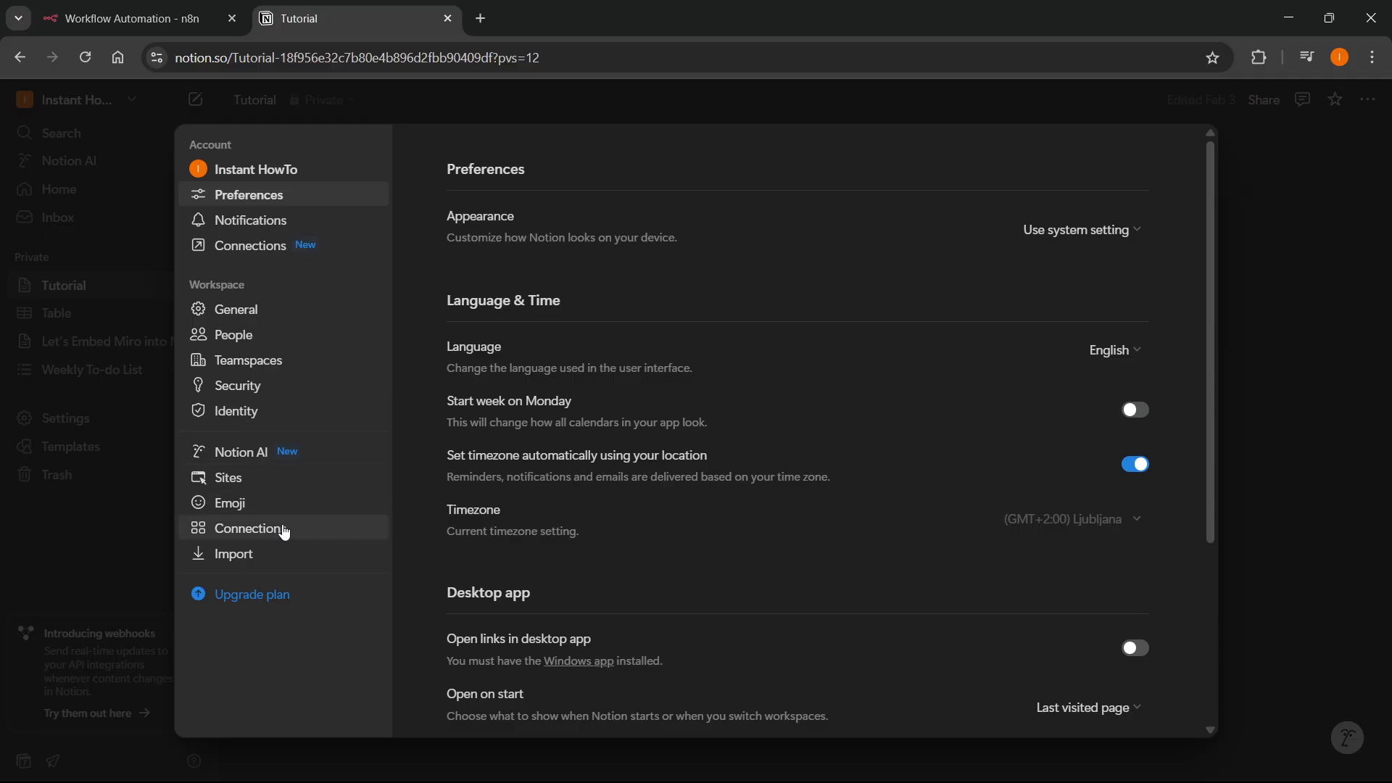
left_click(254, 533)
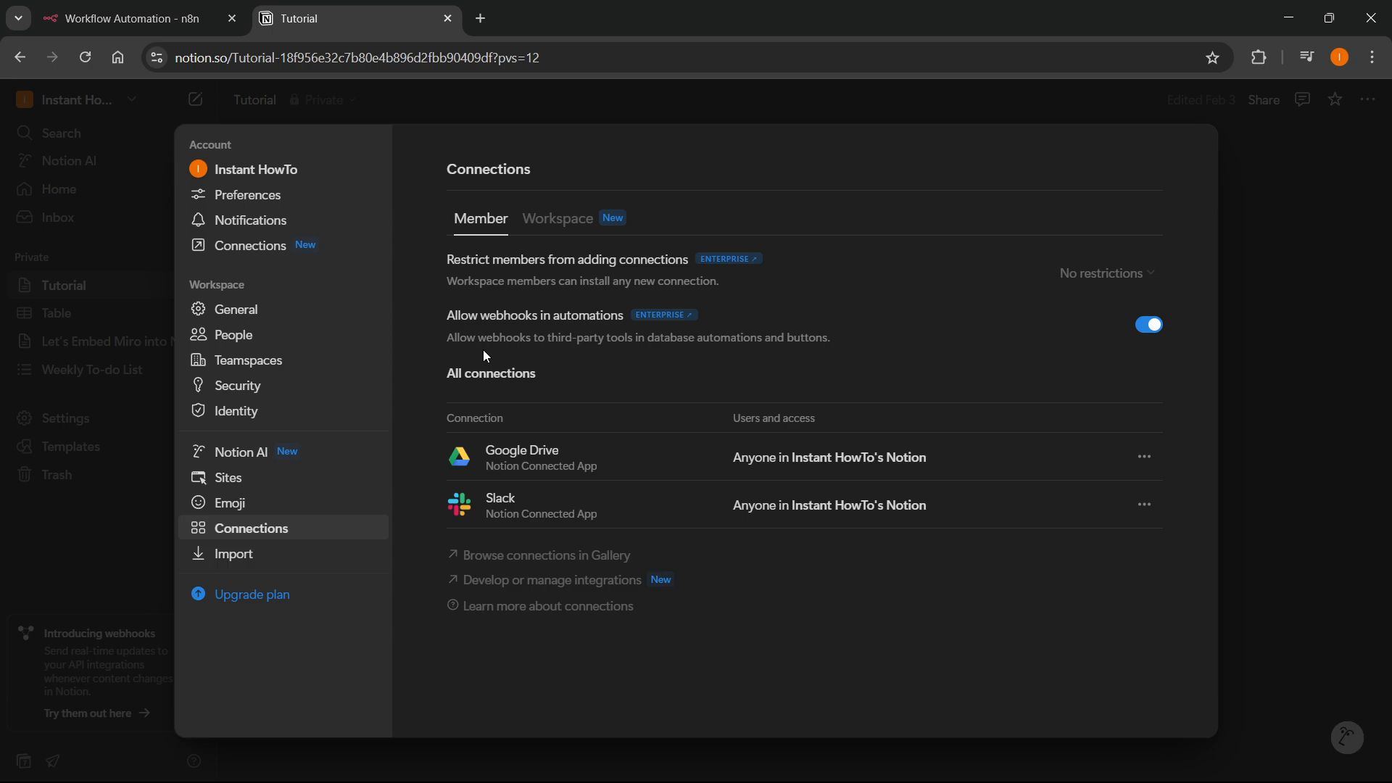
left_click(595, 589)
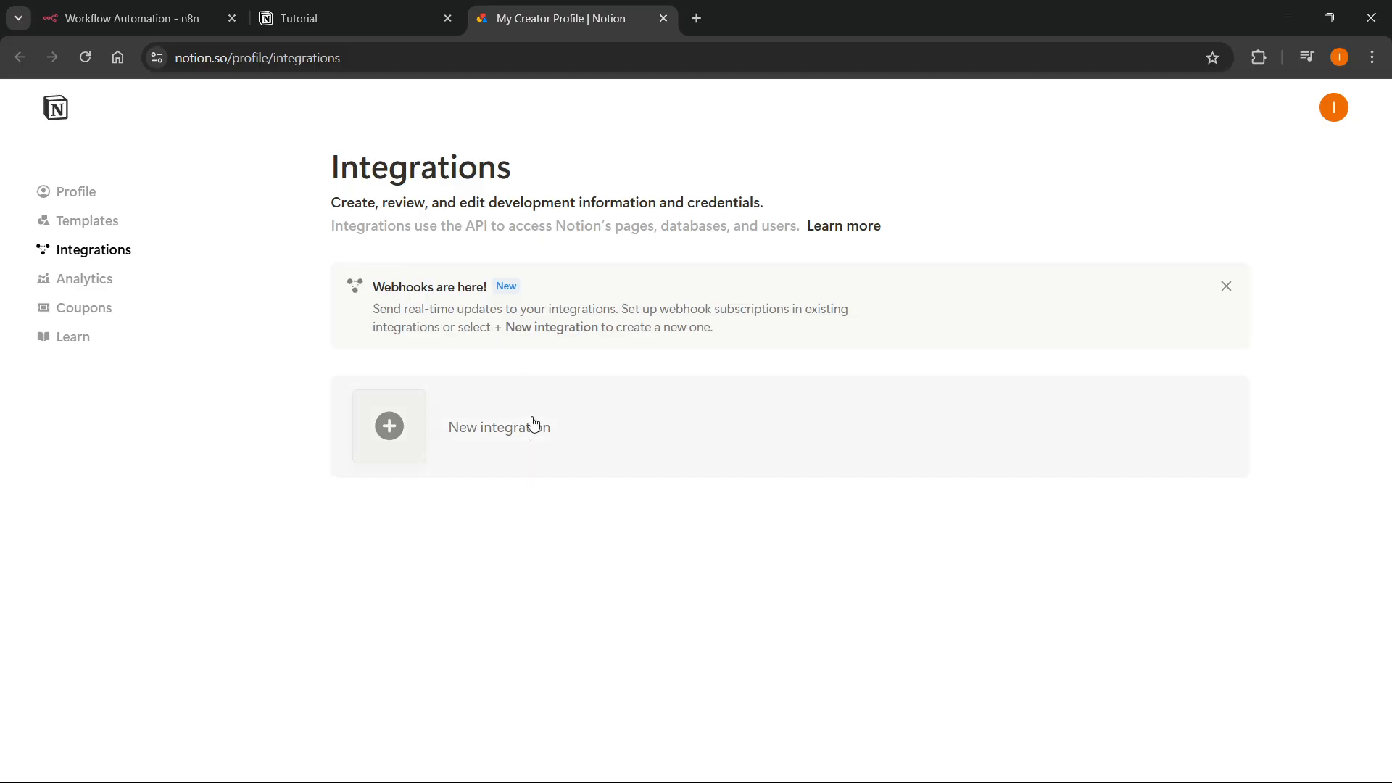
left_click(496, 445)
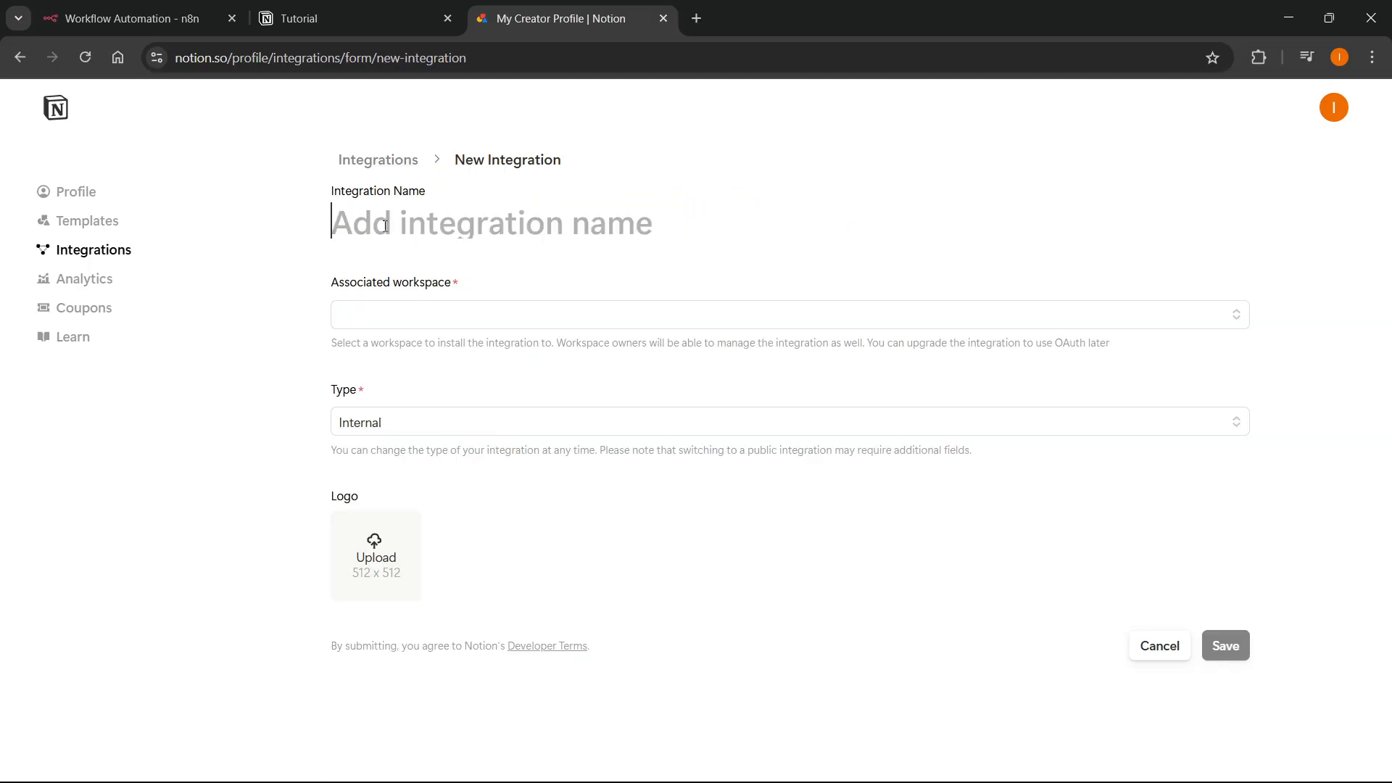
Step: Name the new integration N8N and associate it with the Instant HowTo's Notion workspace
type("N8N")
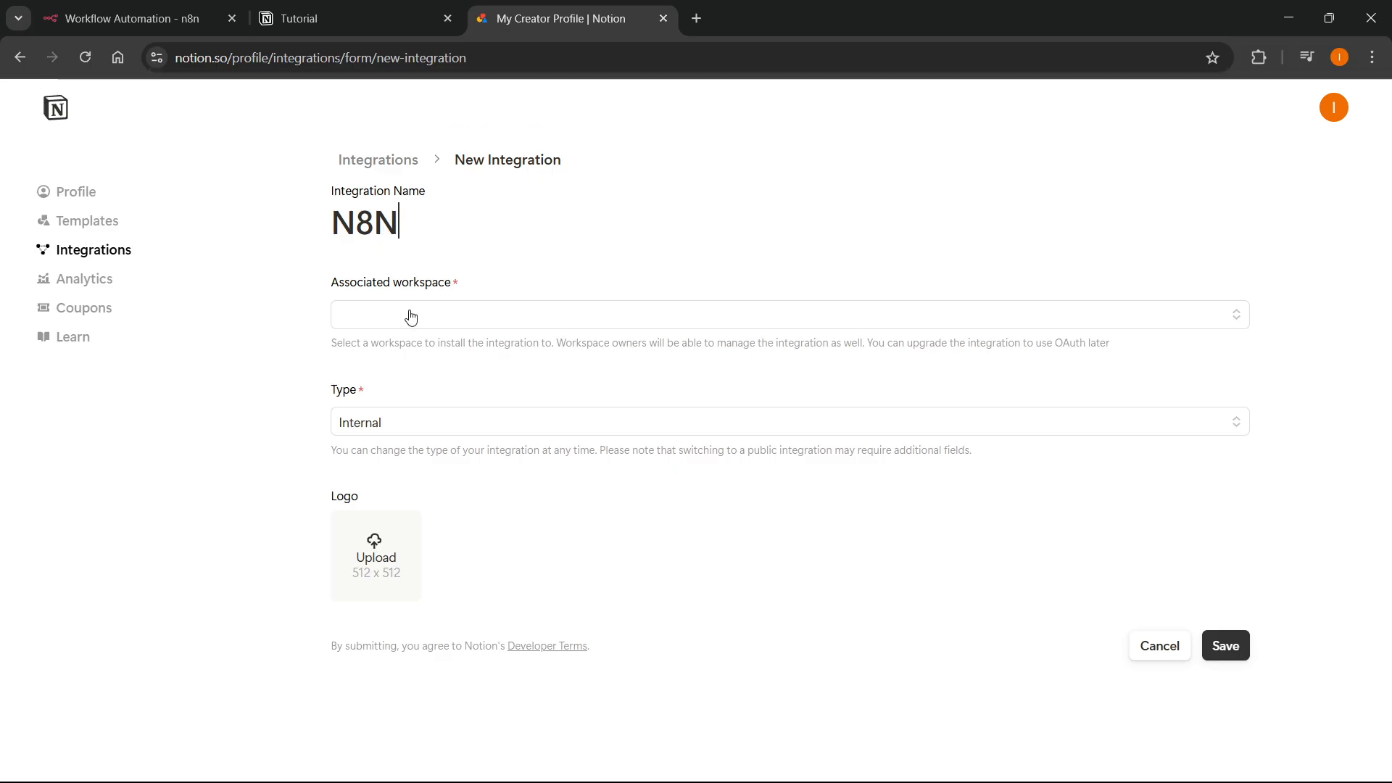
left_click(456, 319)
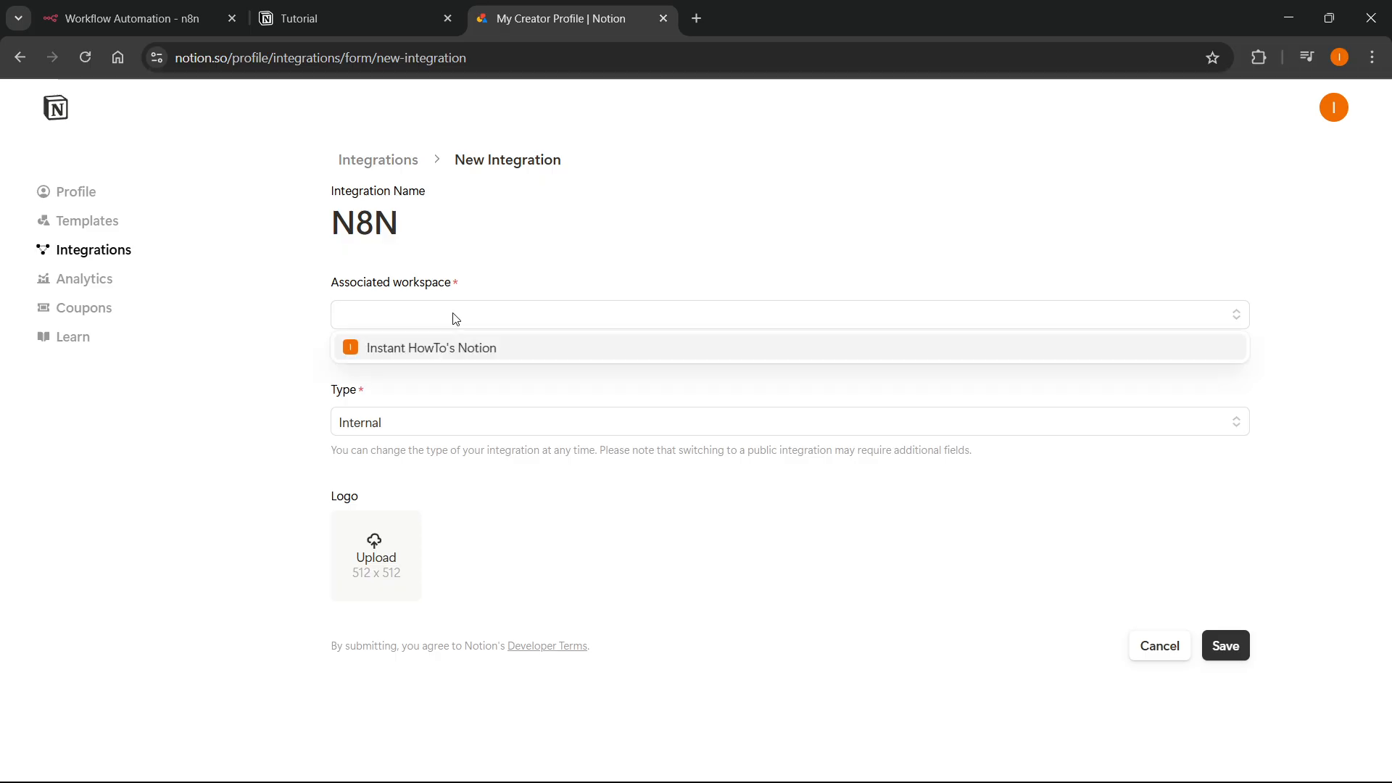
left_click(464, 348)
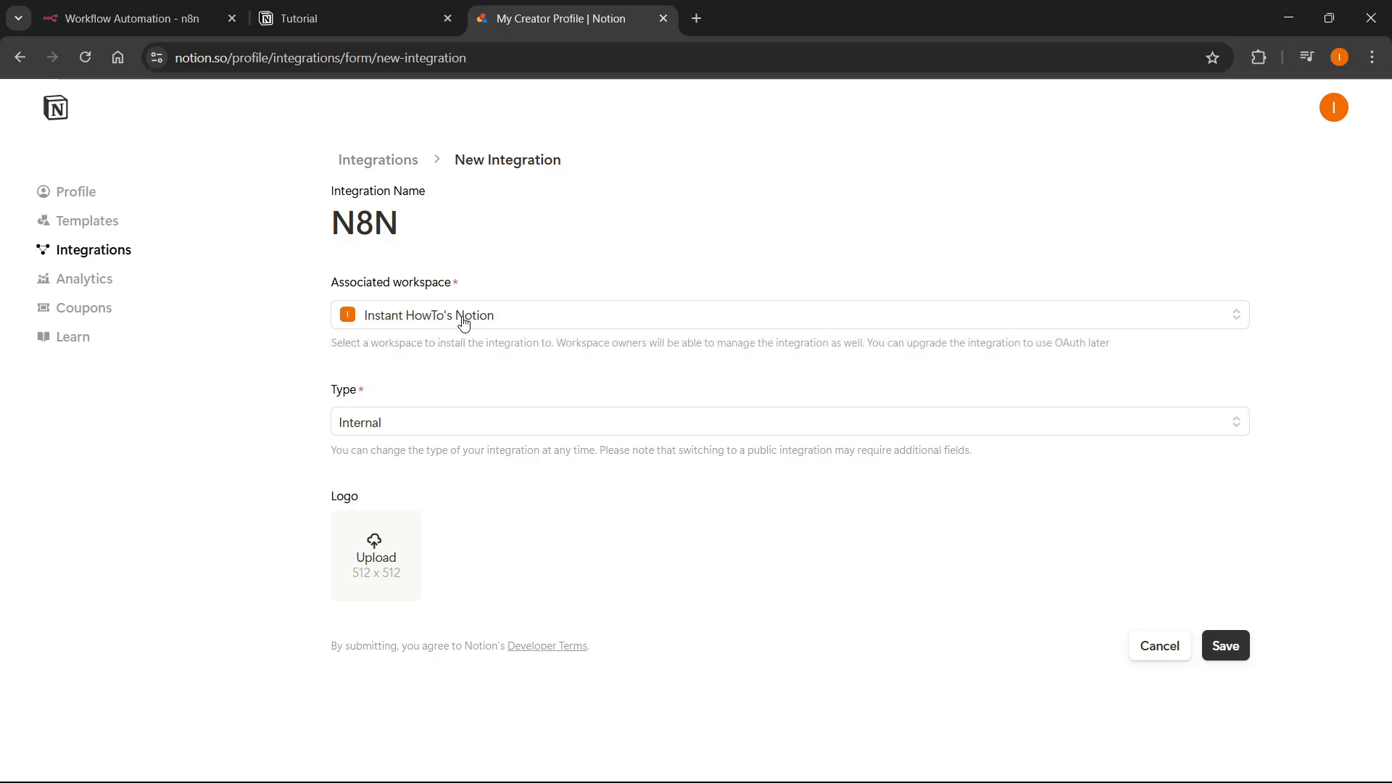
Step: Close the settings on the Notion Tutorial page and return to the new integration form
left_click(354, 16)
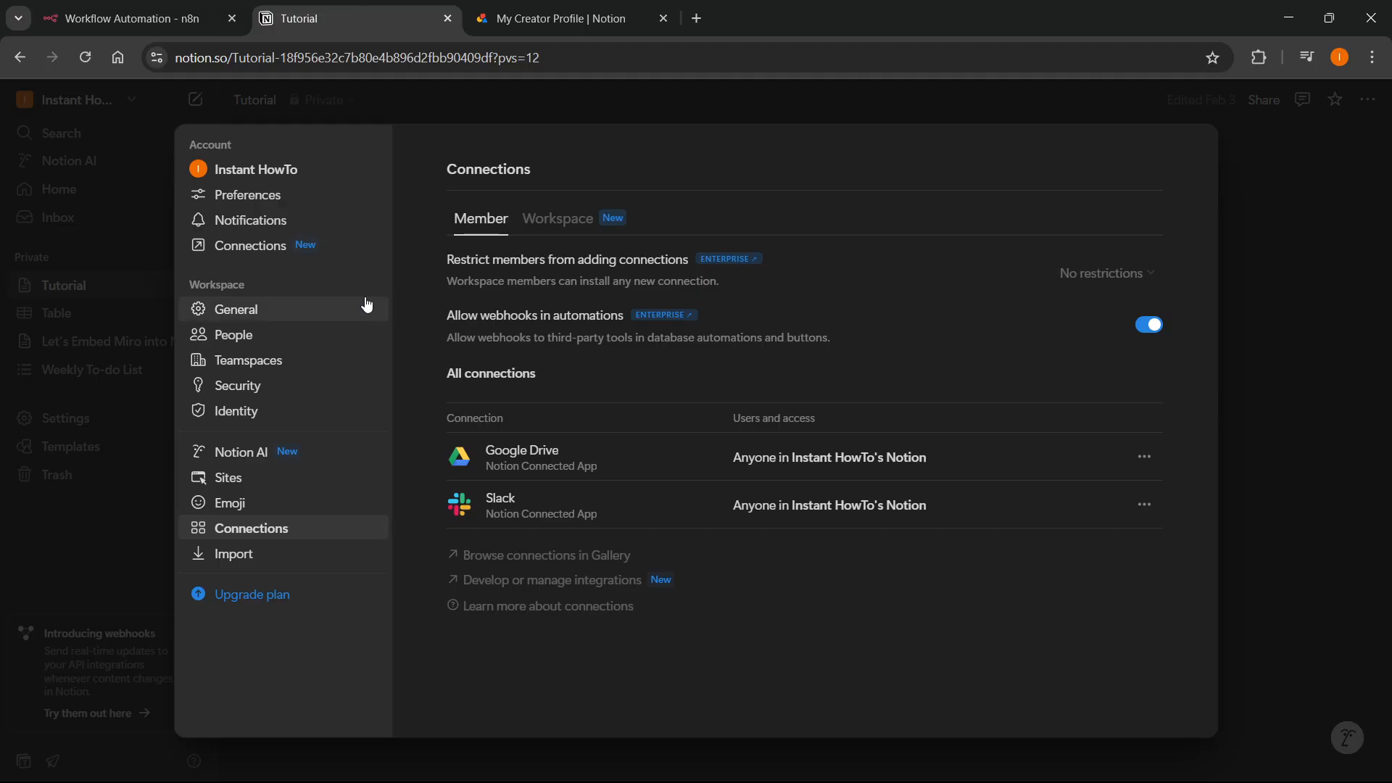
left_click(1269, 152)
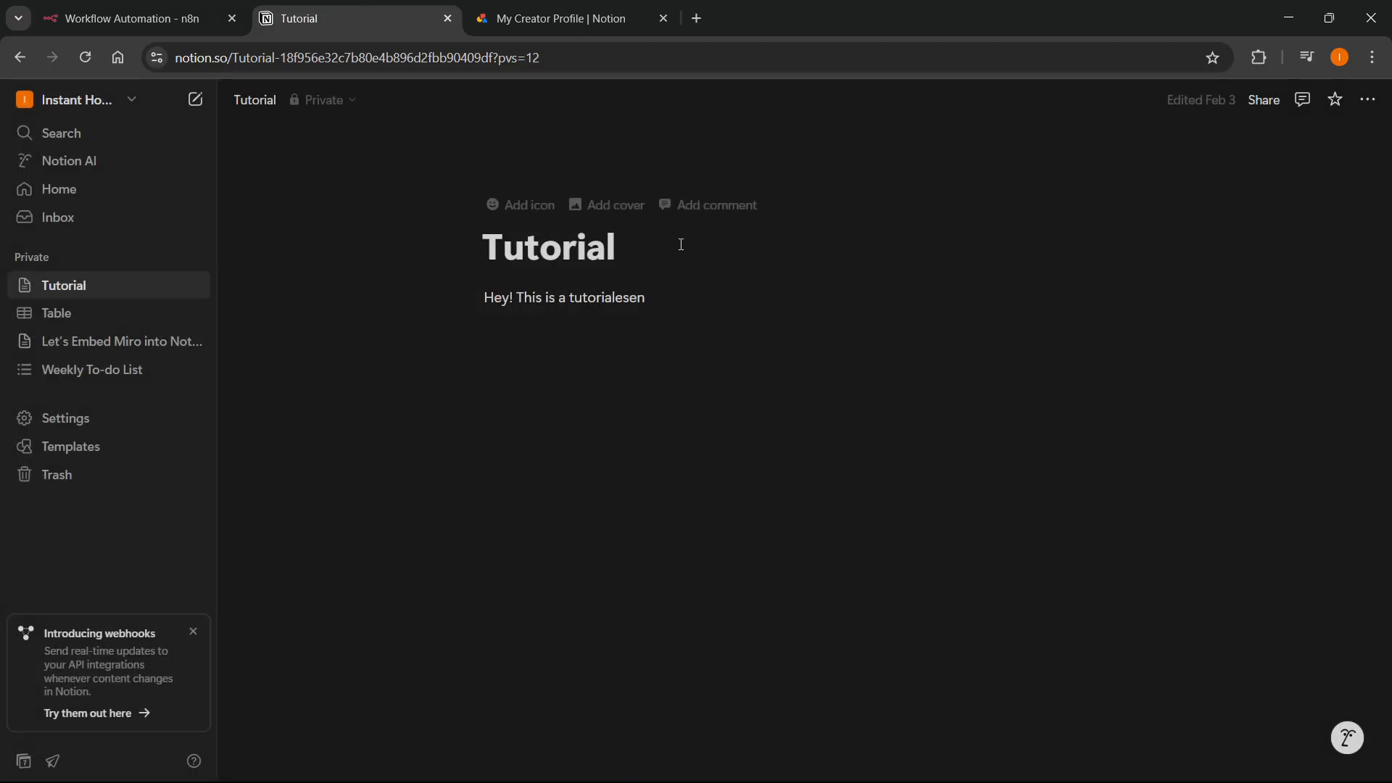
left_click(507, 21)
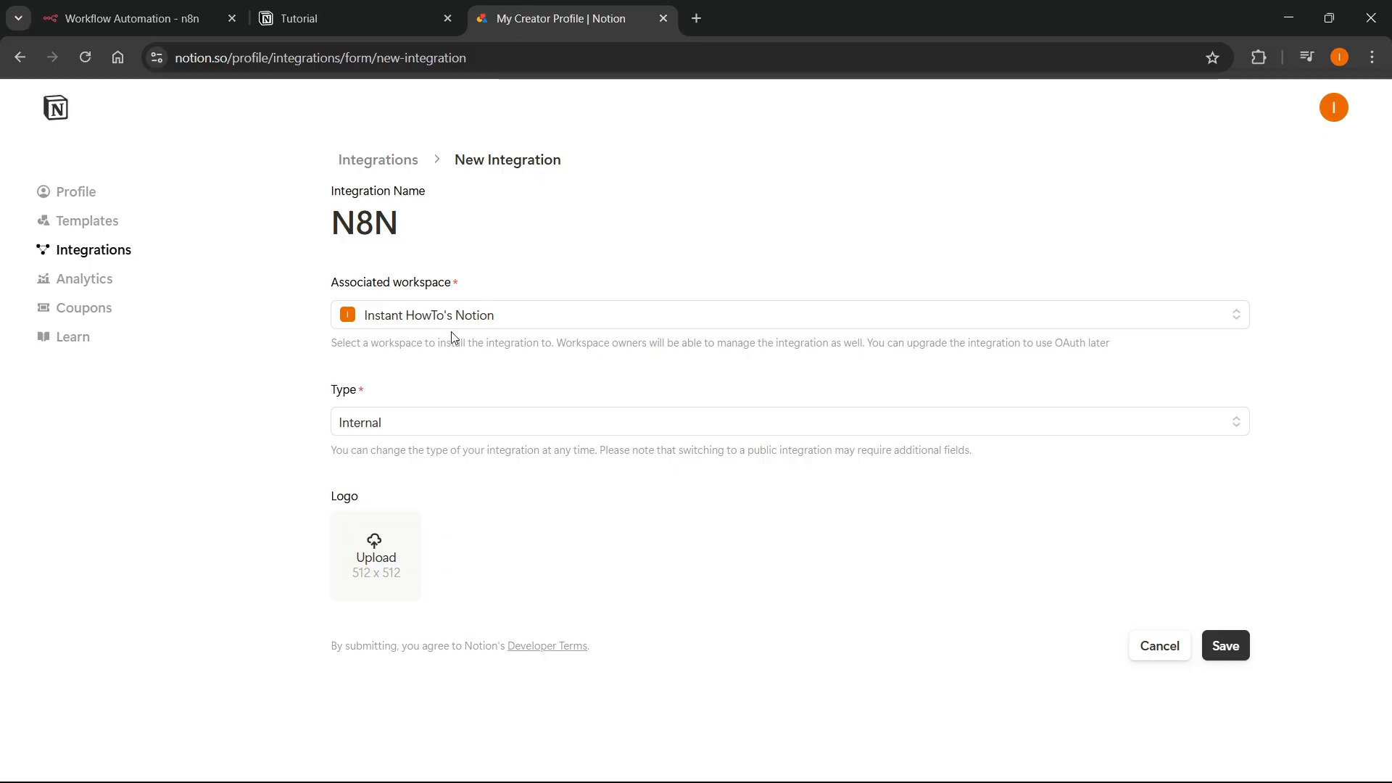
Step: Keep Instant HowTo's Notion as the workspace and Internal as the type, save the integration and dismiss the confirmation
left_click(439, 326)
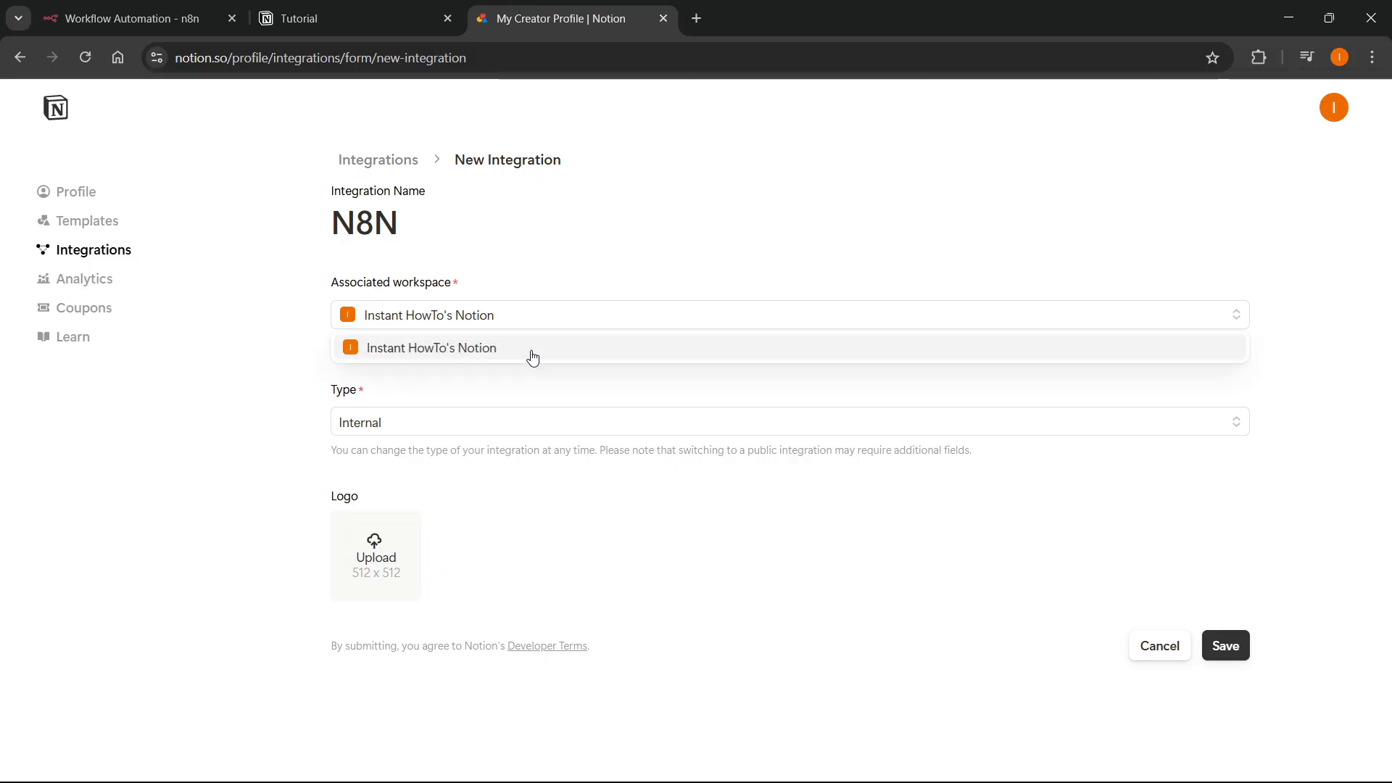
left_click(482, 342)
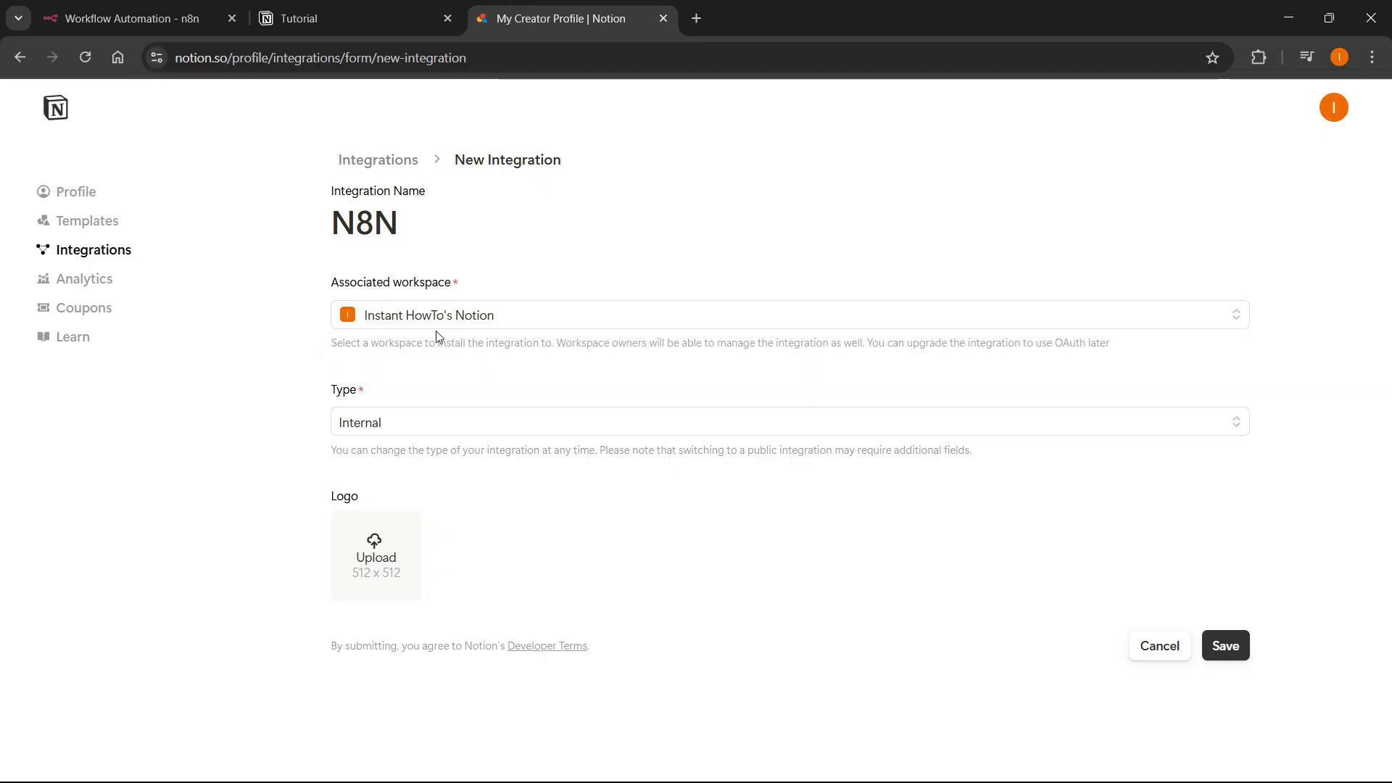
left_click(391, 429)
left_click(404, 429)
left_click(1232, 650)
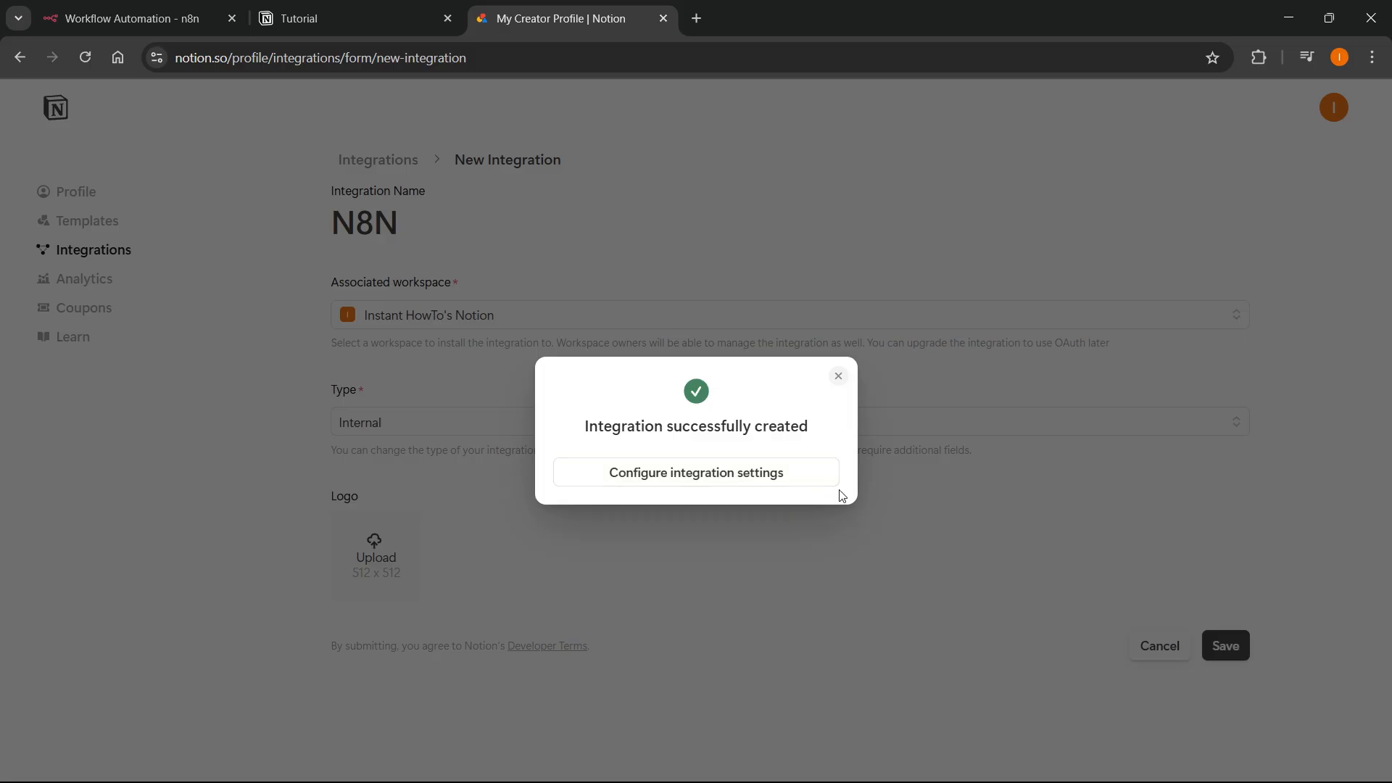
left_click(839, 376)
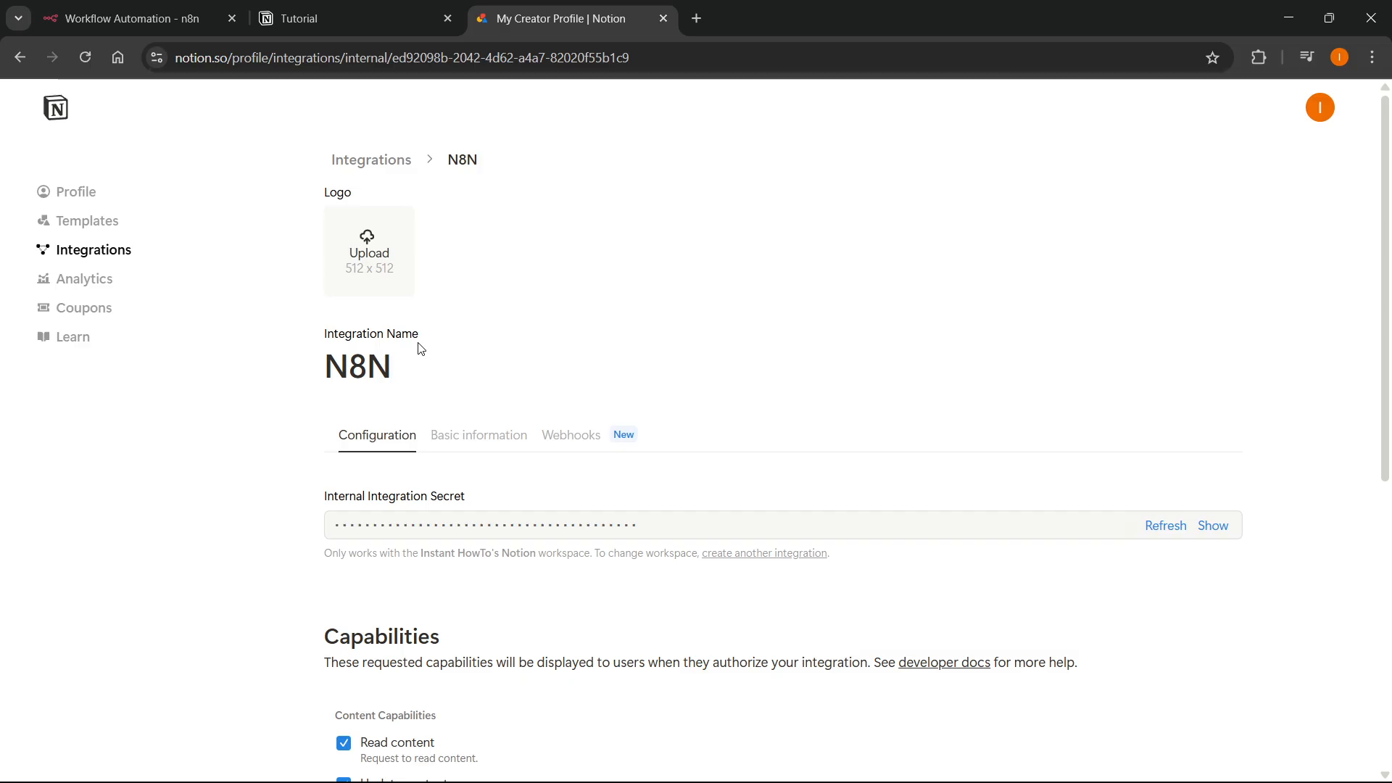
Step: Reveal the N8N integration's internal integration secret and copy it
scroll(388, 290, "down", 1)
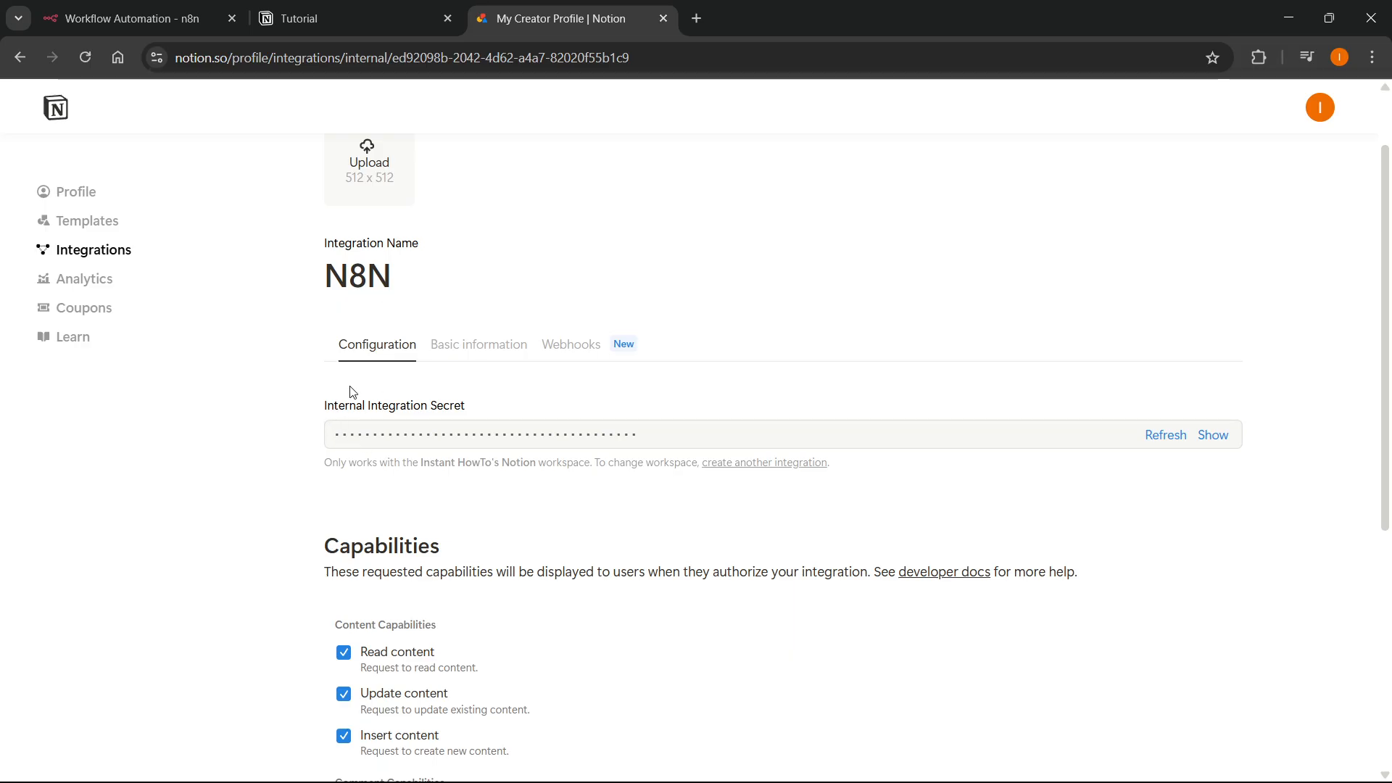
left_click(1212, 435)
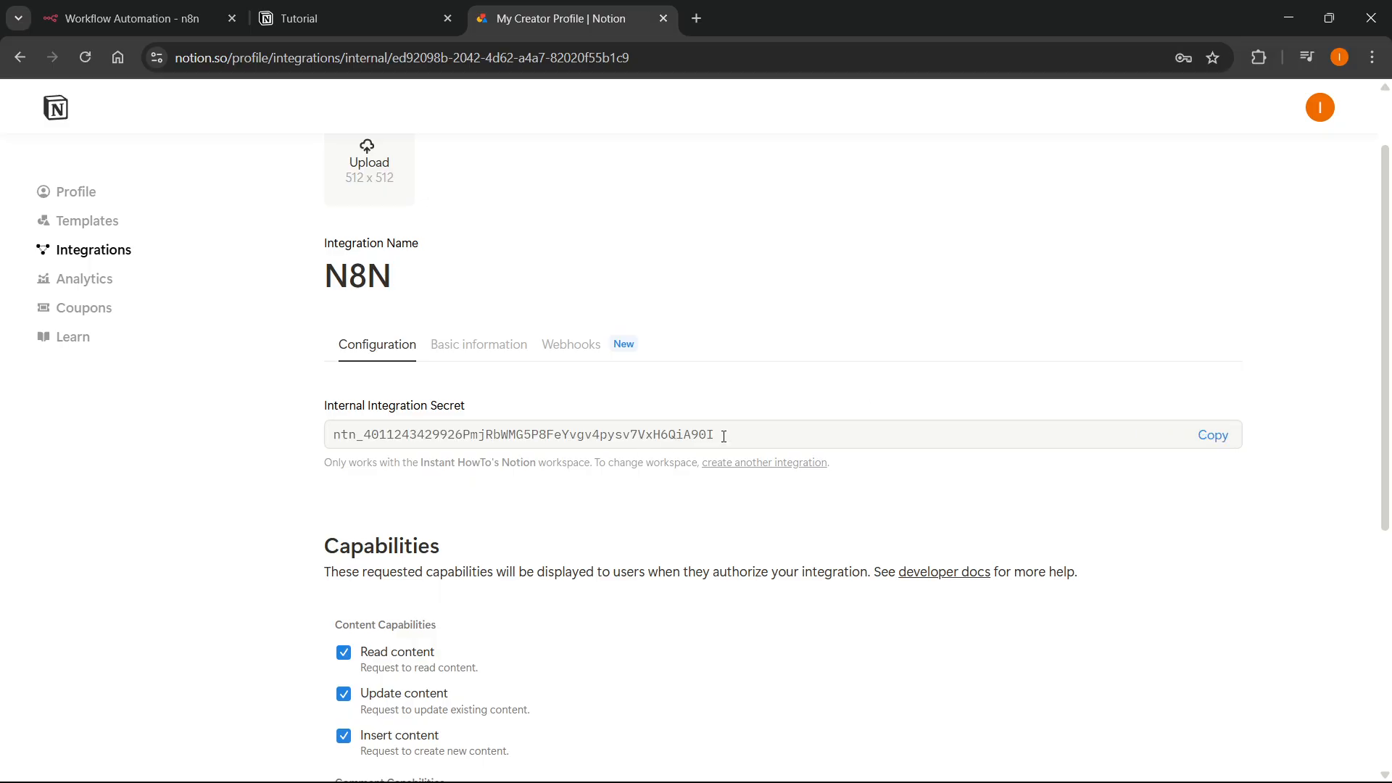
left_click_drag(734, 431, 324, 428)
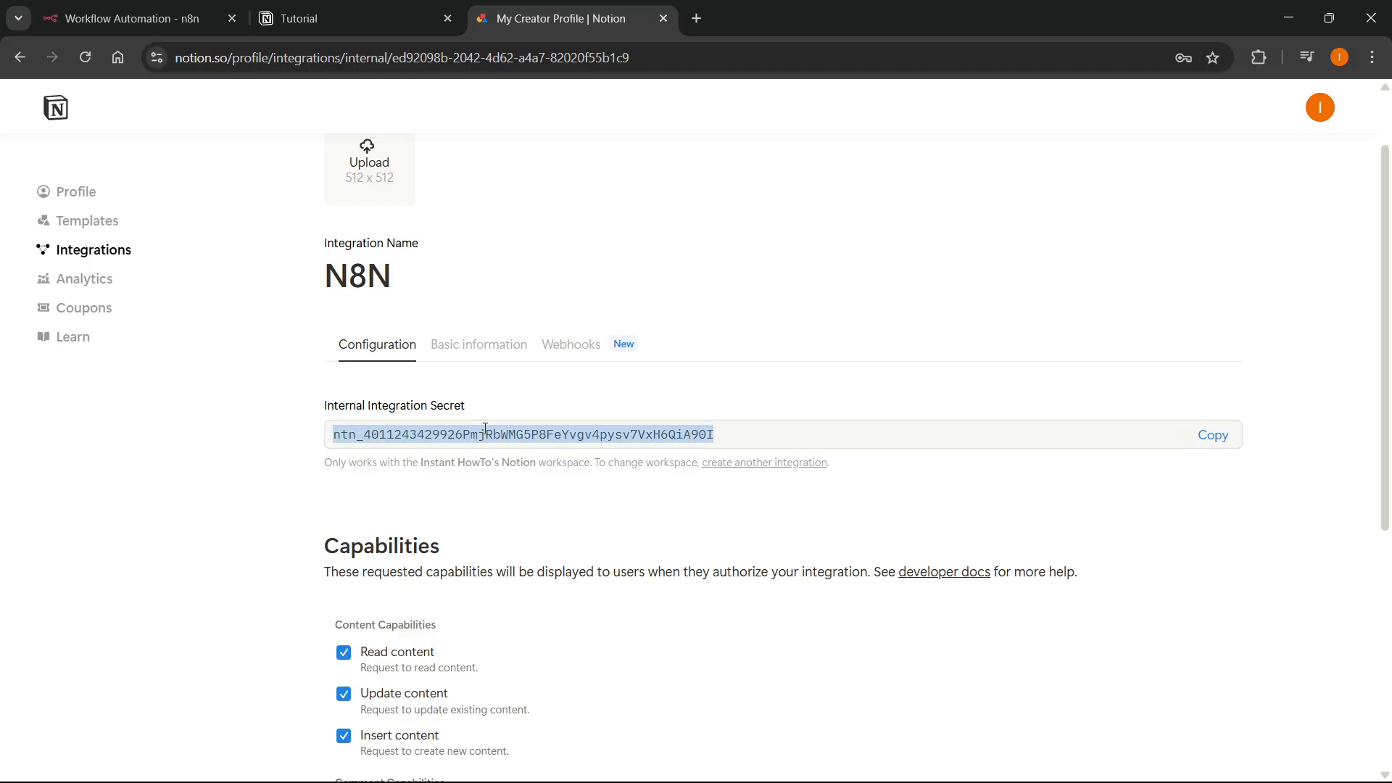
left_click_drag(429, 409, 482, 408)
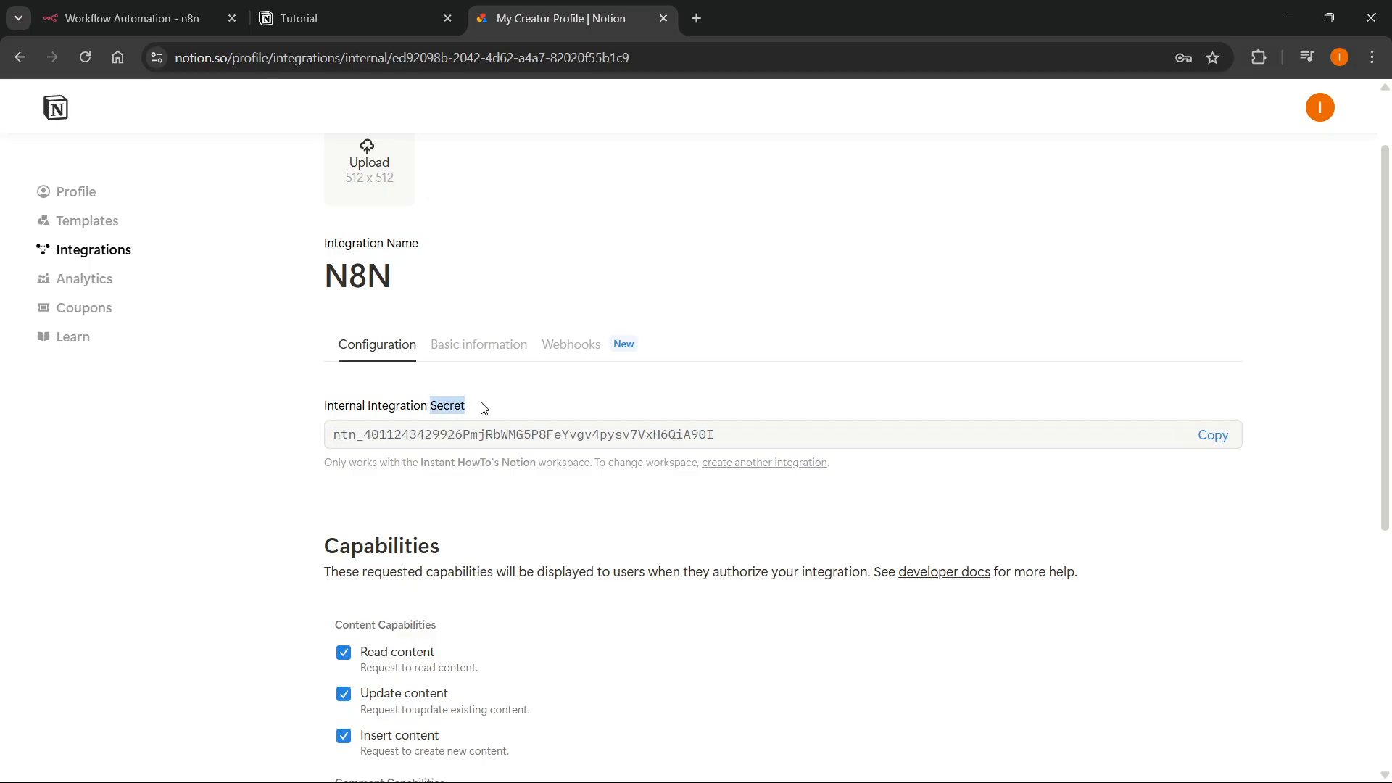
left_click(483, 409)
left_click(1214, 435)
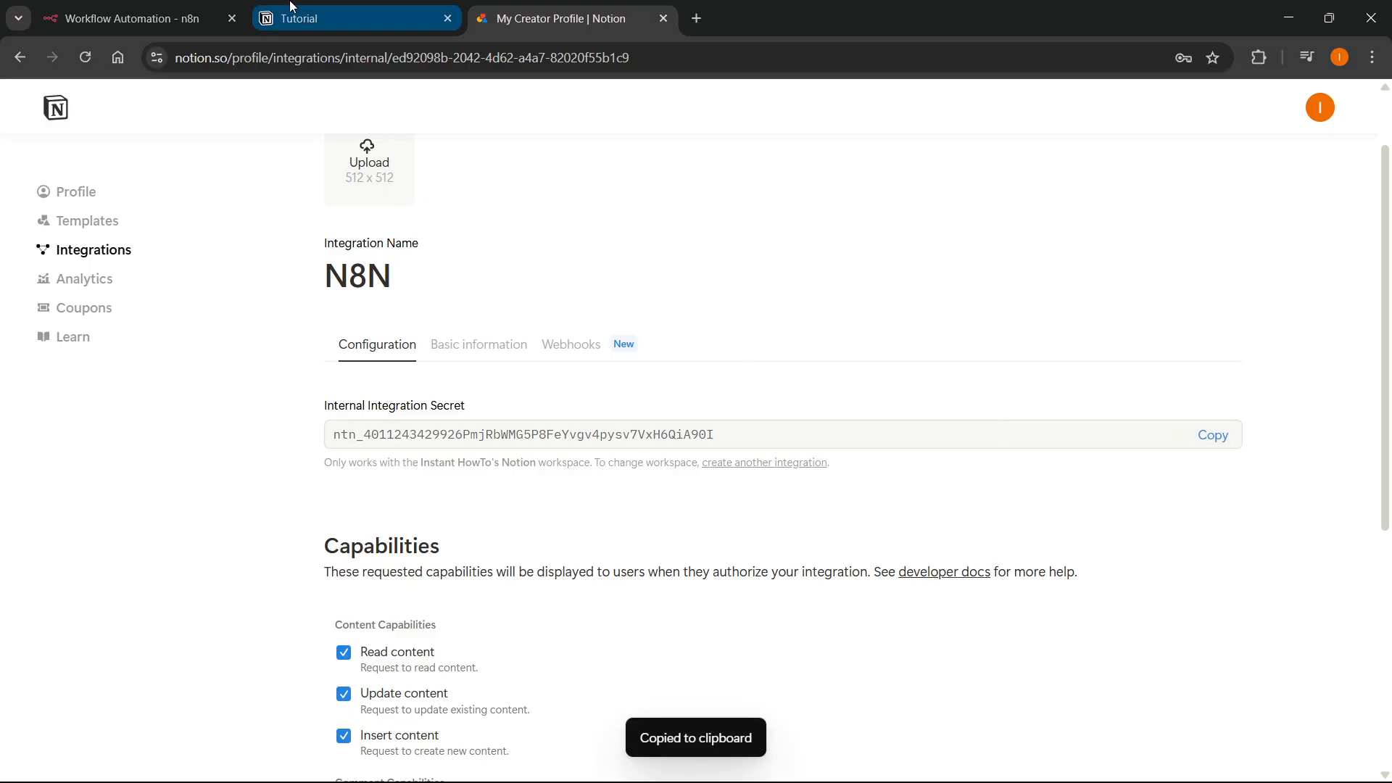
Step: Switch to n8n, paste the copied internal integration secret into the Notion credential, save it and select it for the node
left_click(156, 7)
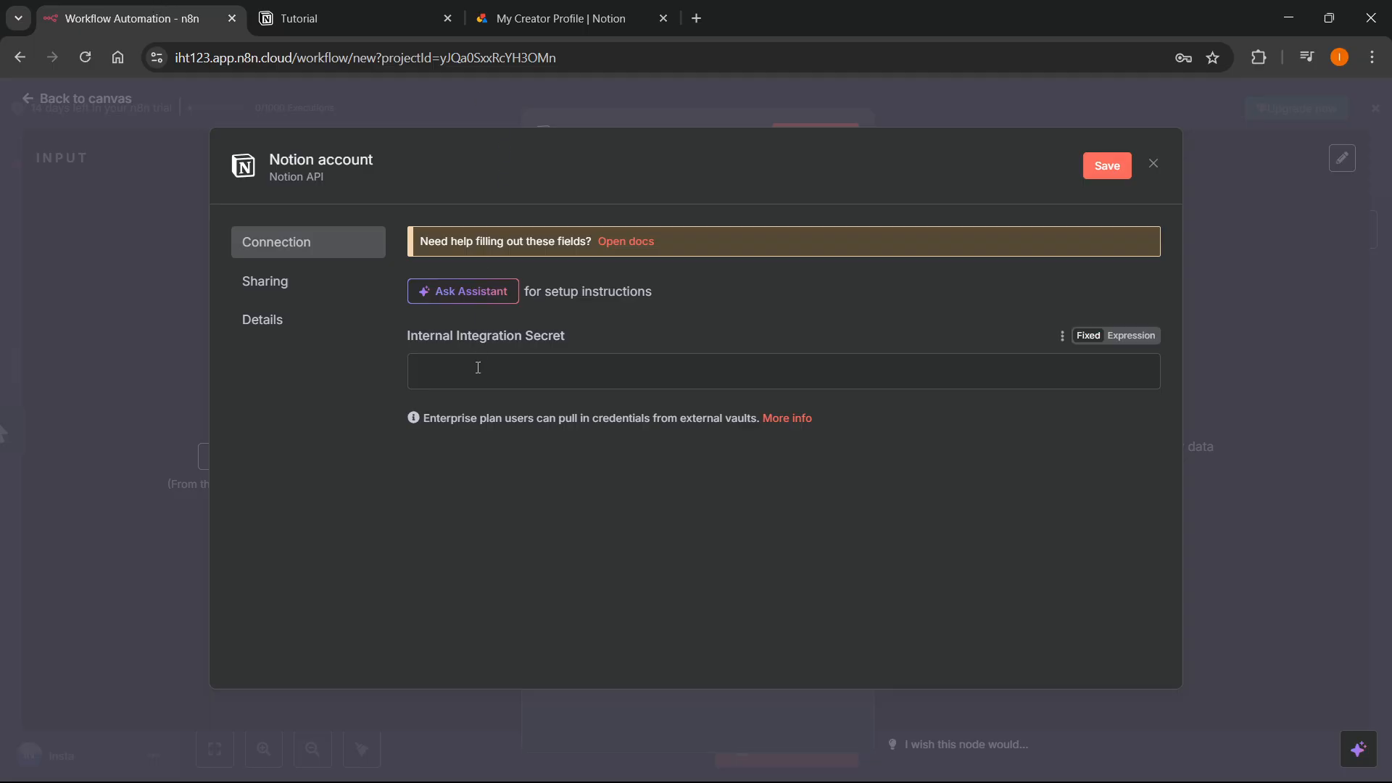
left_click(547, 372)
key("ctrl+v")
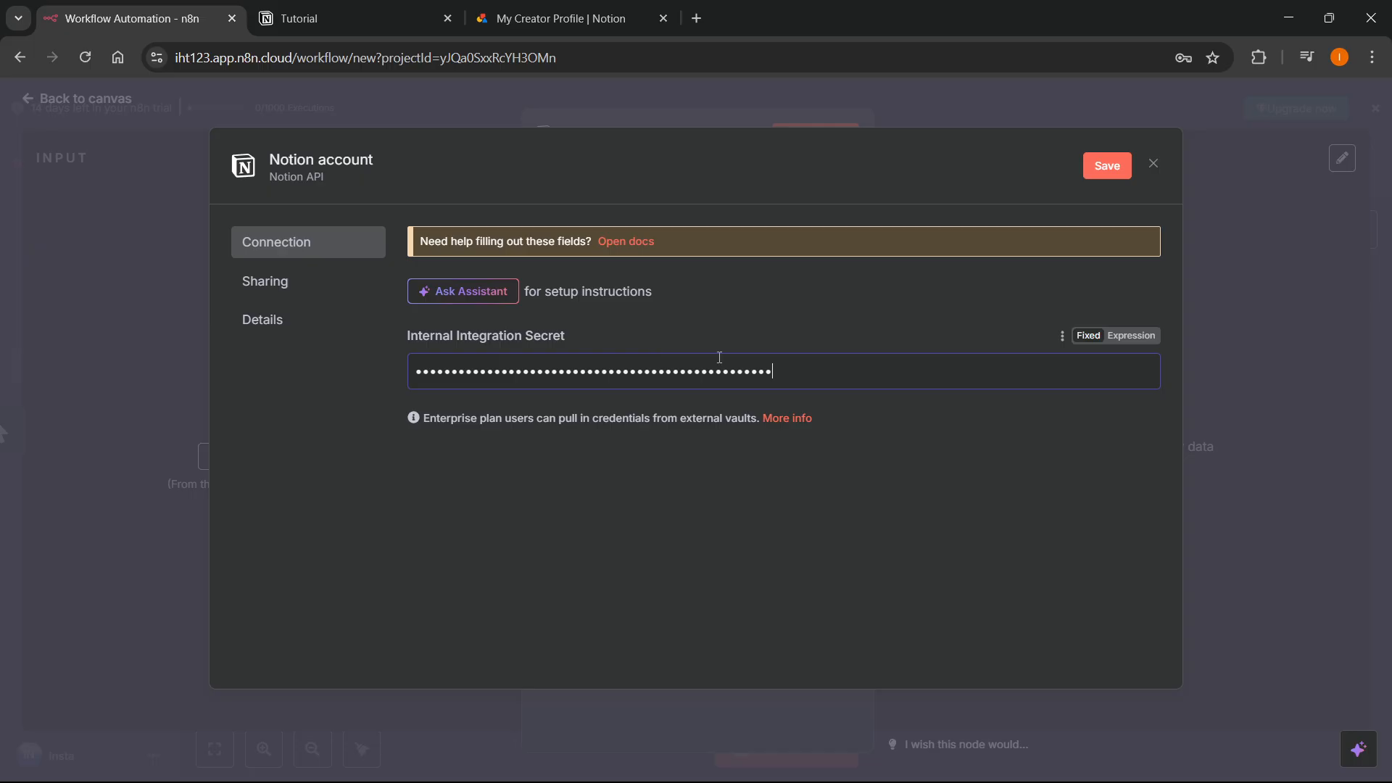
left_click(1105, 163)
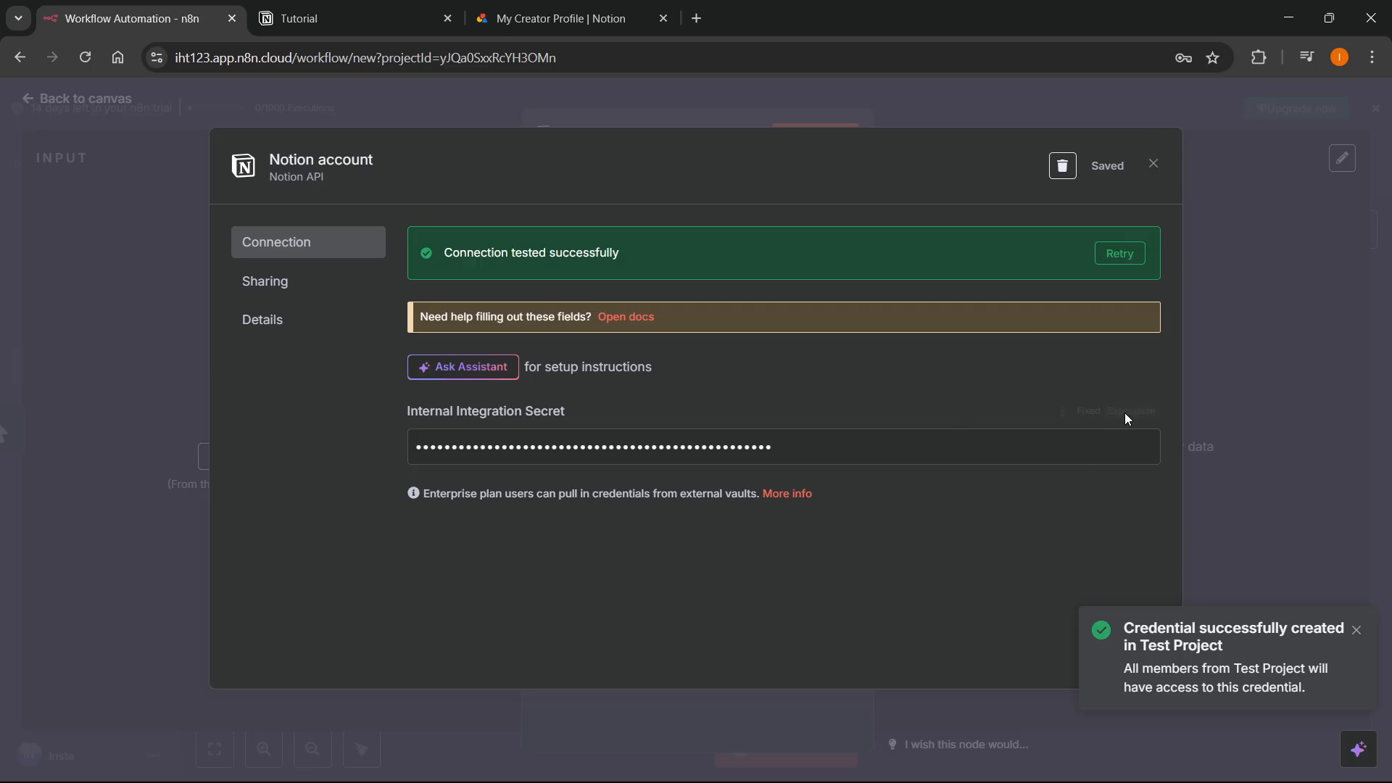
left_click(1152, 163)
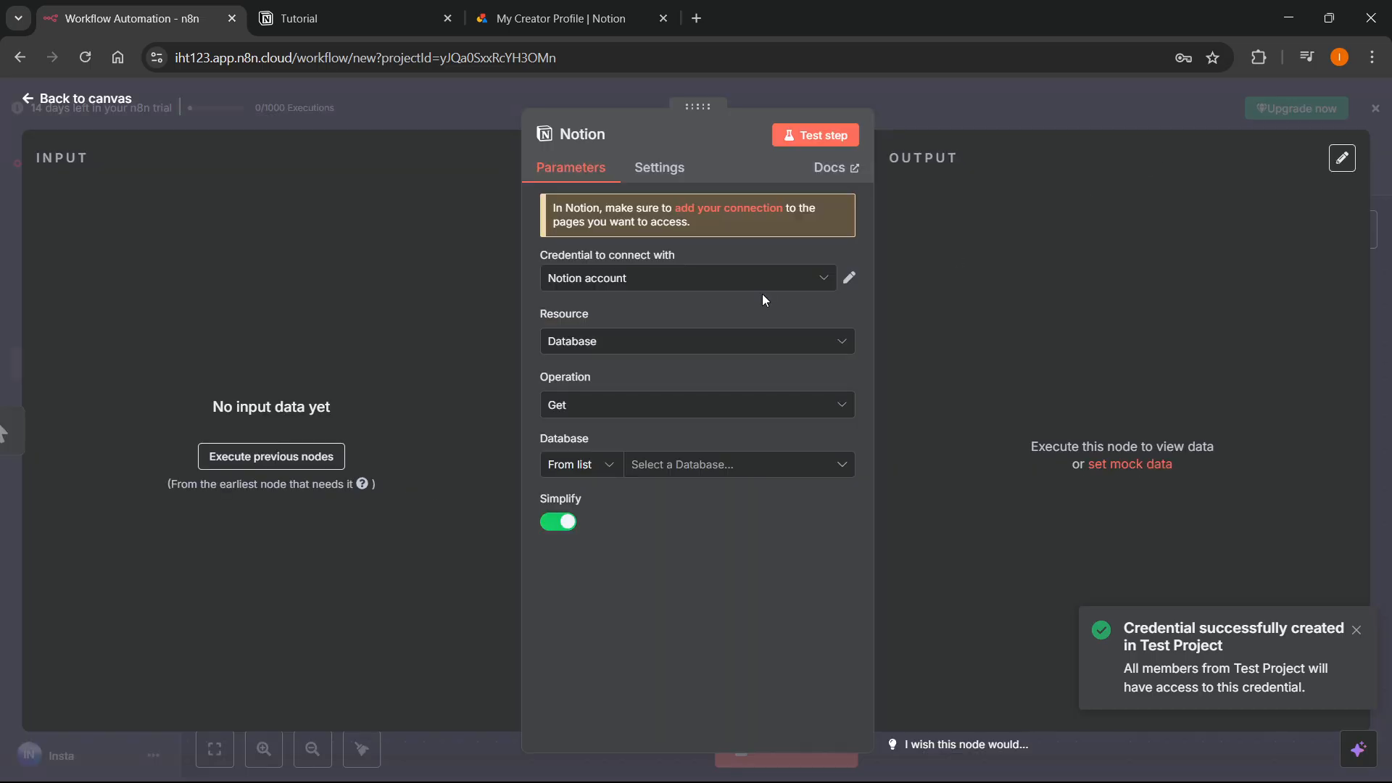
left_click(711, 288)
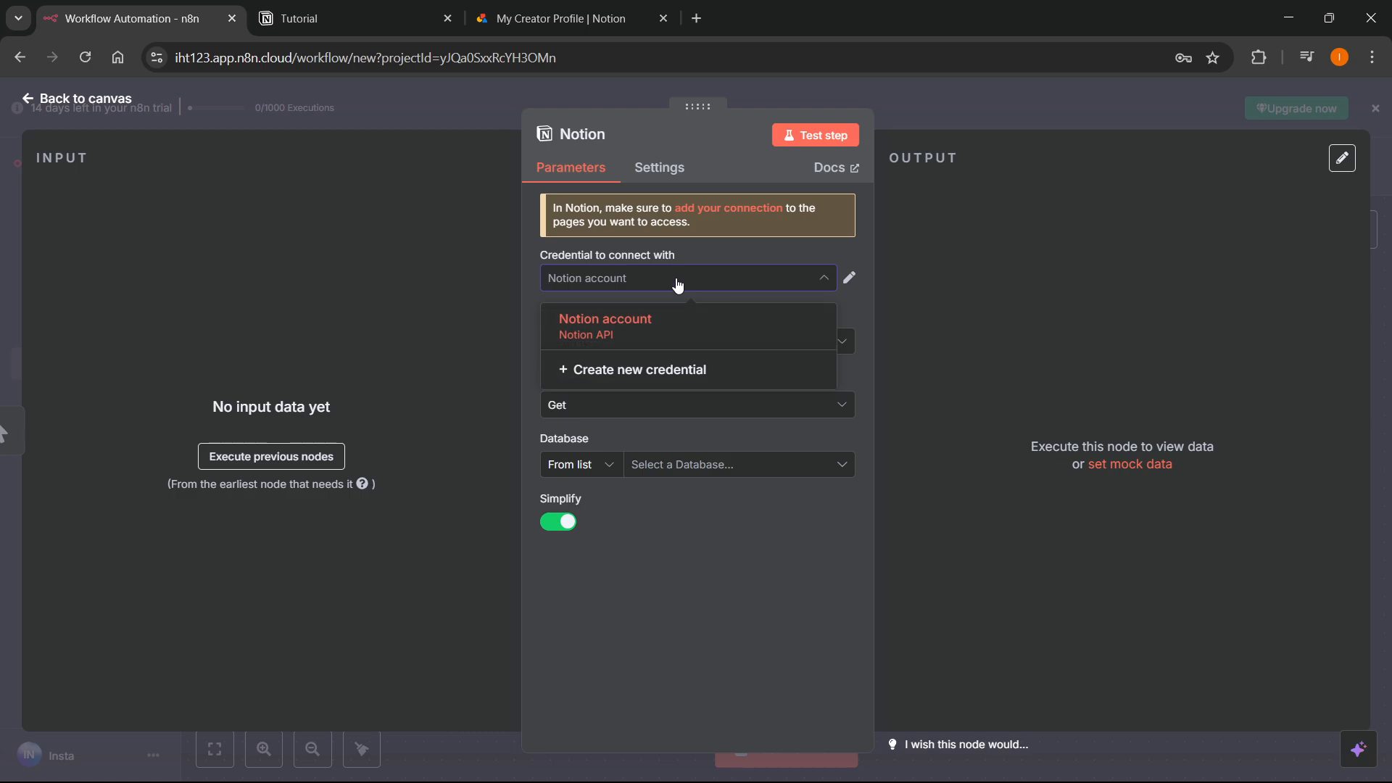
left_click(658, 304)
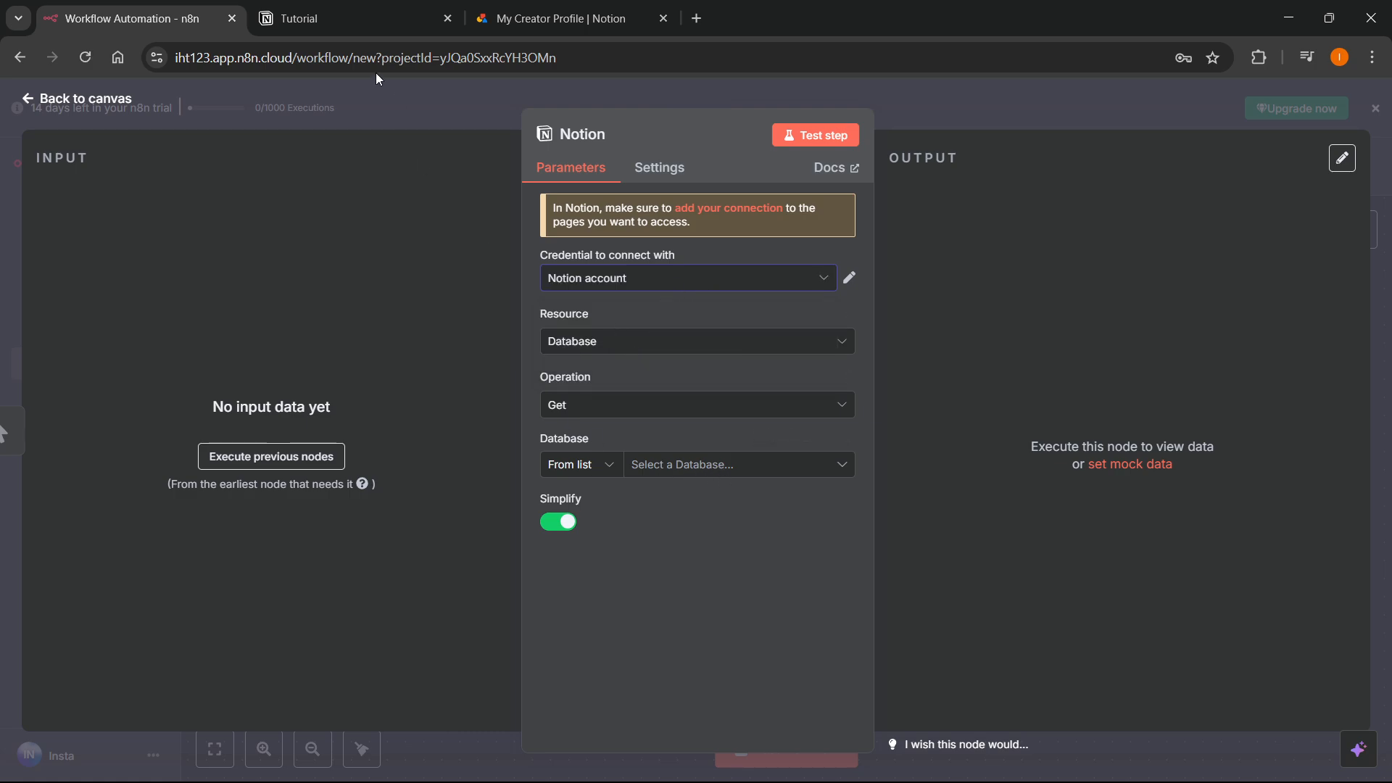
Step: Switch to the Notion workspace and open the Tutorial page
left_click(364, 8)
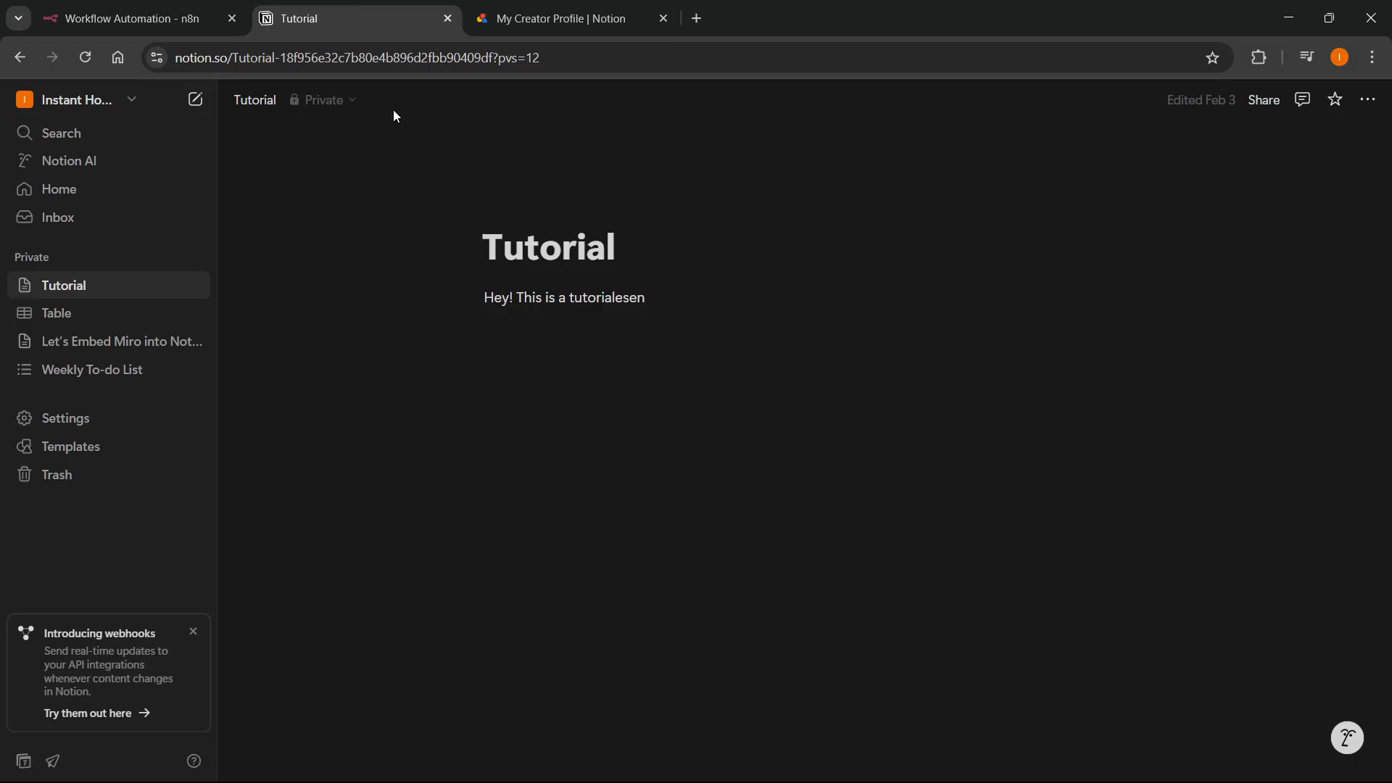
left_click(92, 309)
left_click(95, 291)
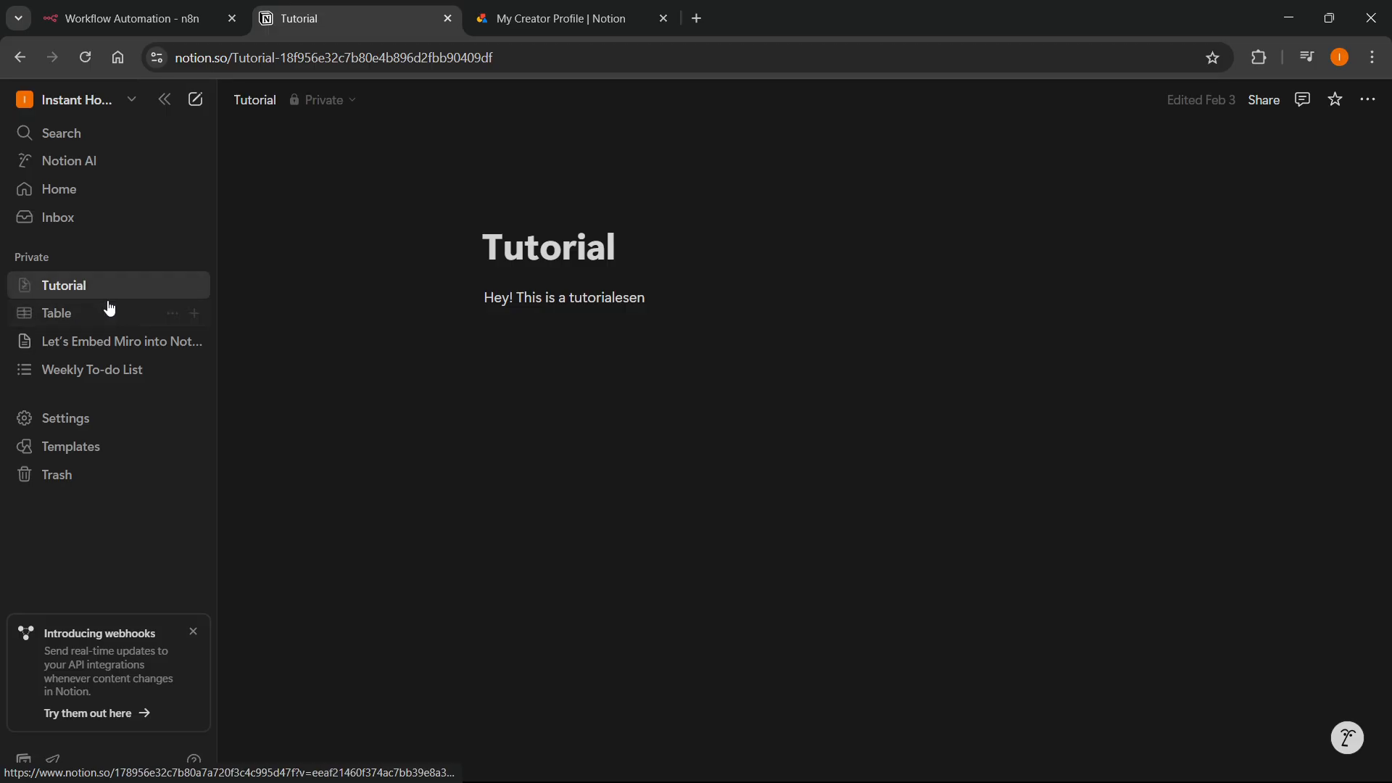
Step: Search the Tutorial page's connections for n8n, connect the N8N integration to the page and confirm its access
left_click(1370, 106)
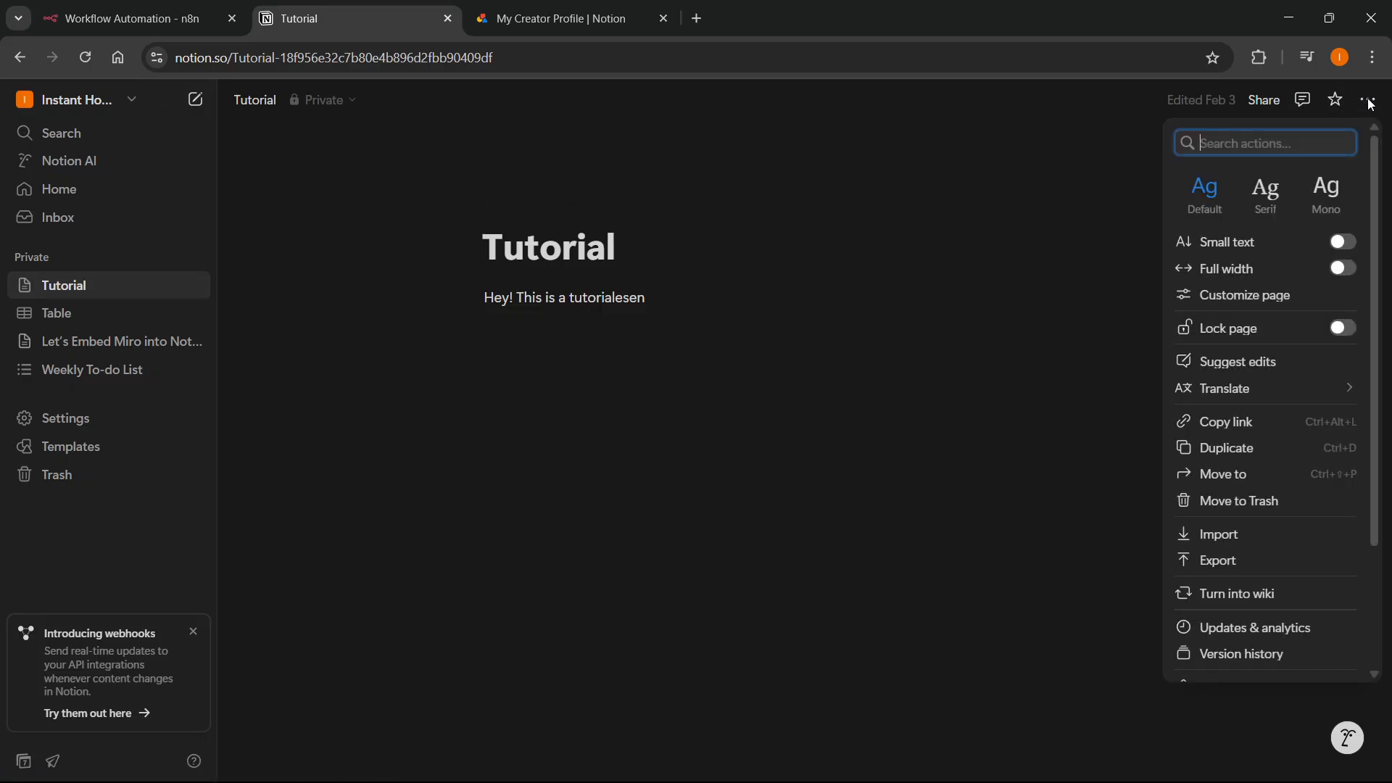
scroll(1280, 342, "down", 3)
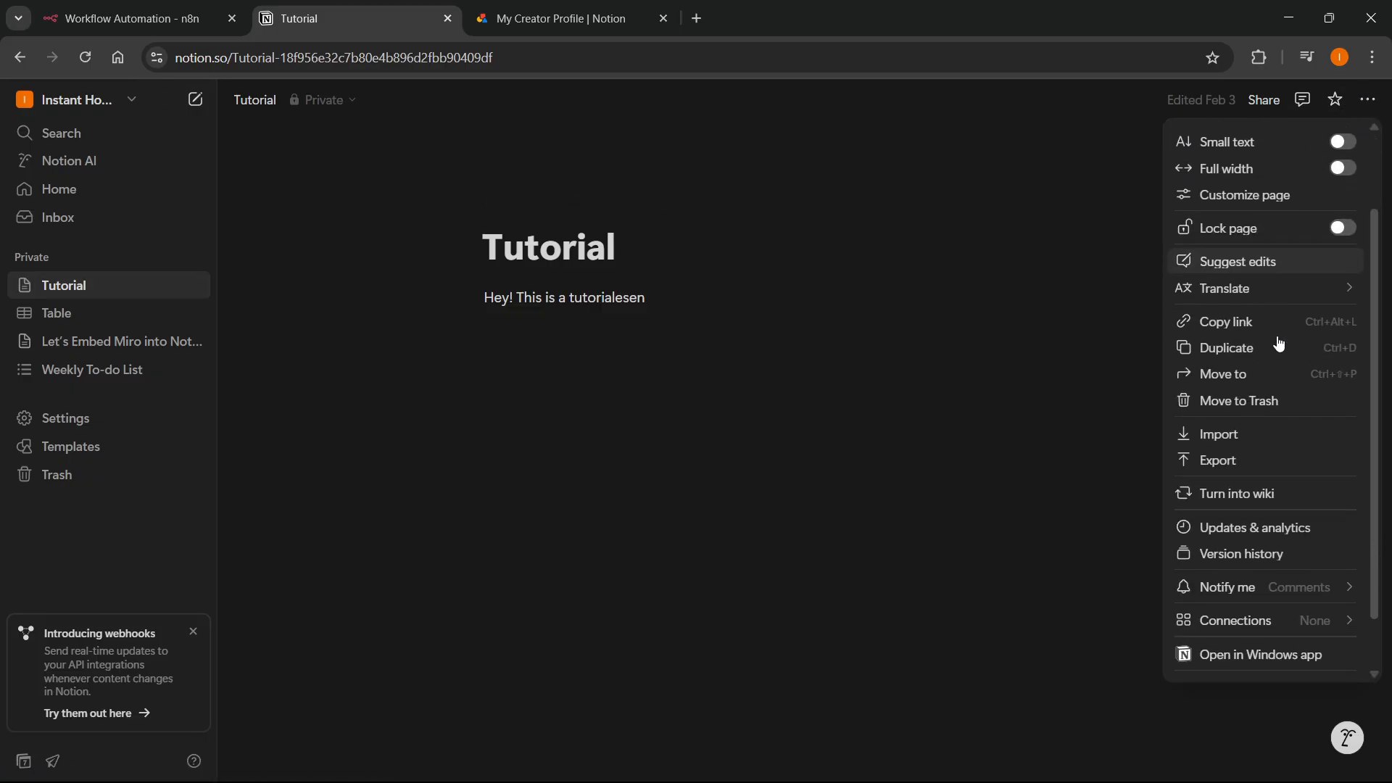
mouse_move(1272, 559)
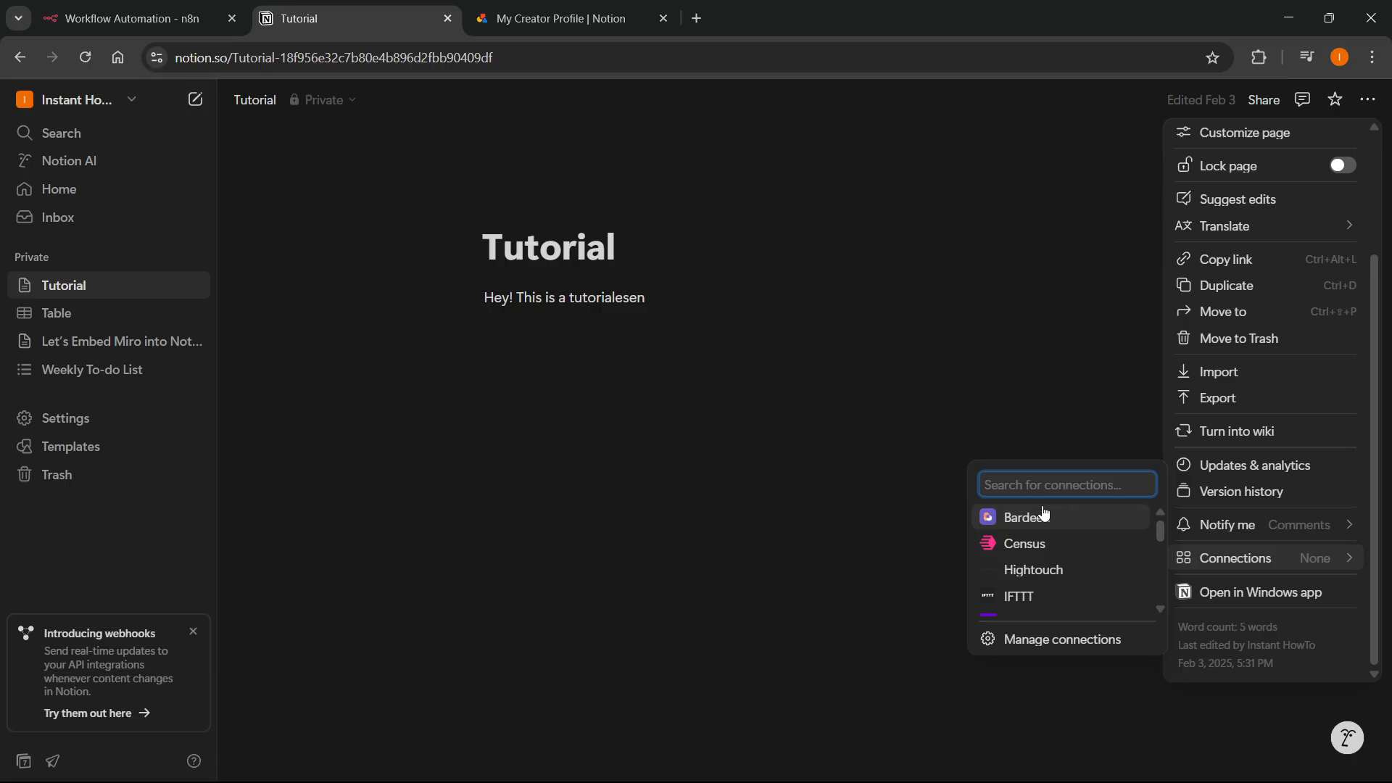
scroll(1037, 551, "down", 3)
scroll(1036, 548, "up", 3)
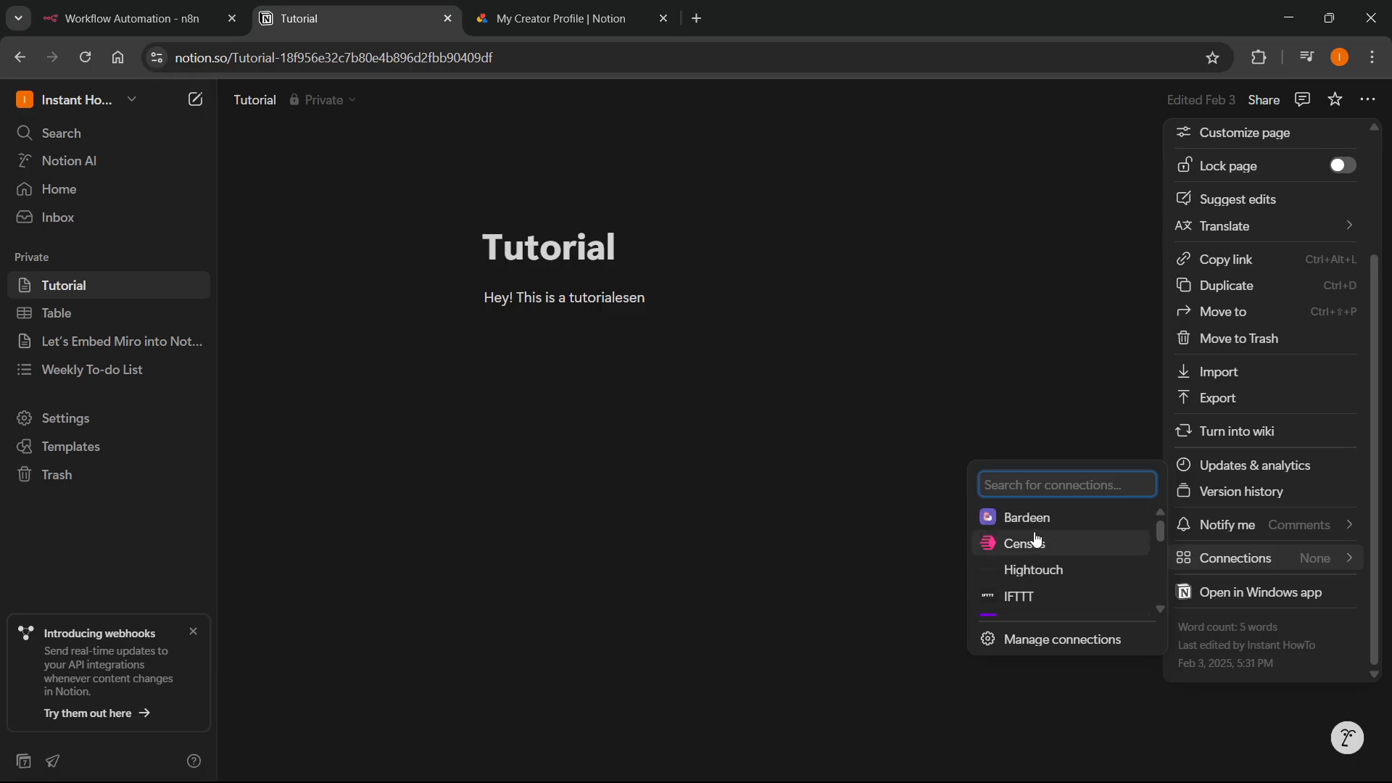
scroll(1036, 540, "down", 3)
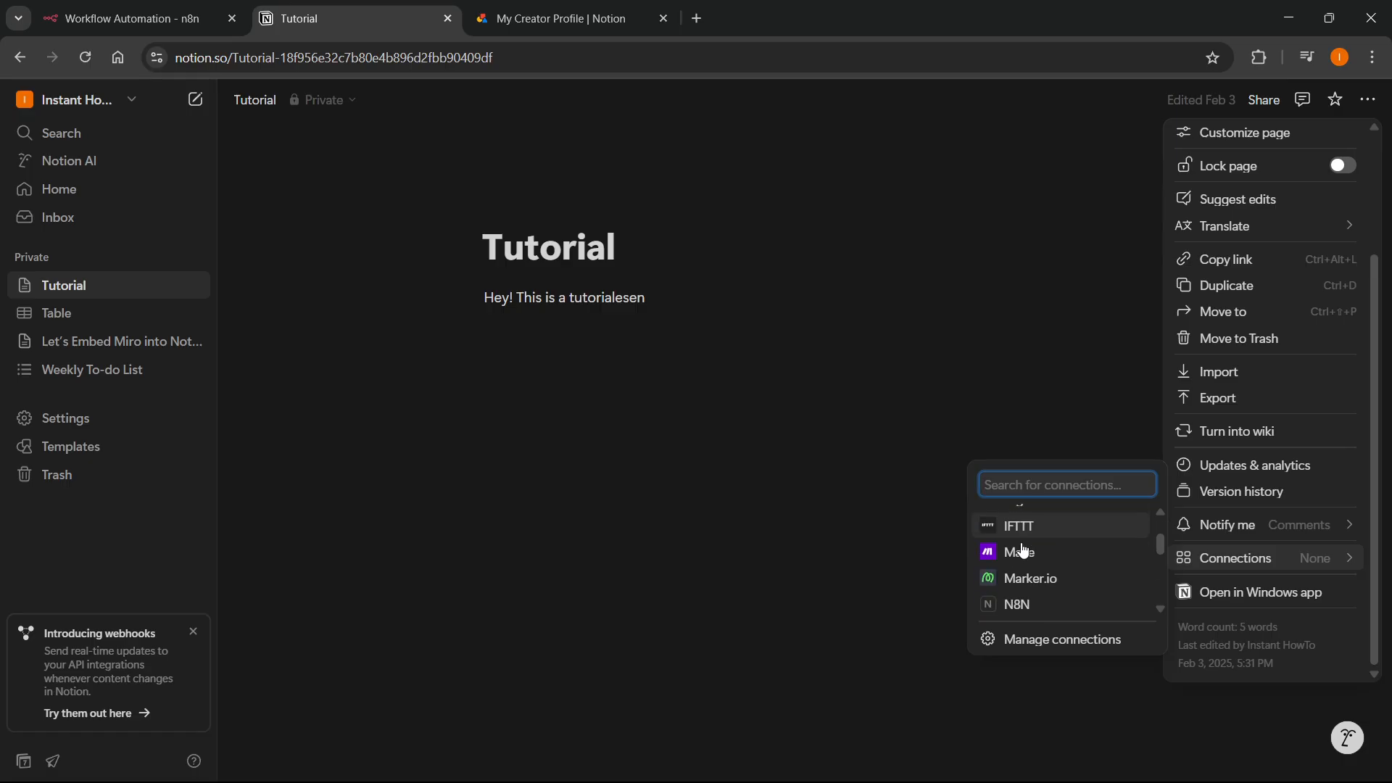
type("n(N")
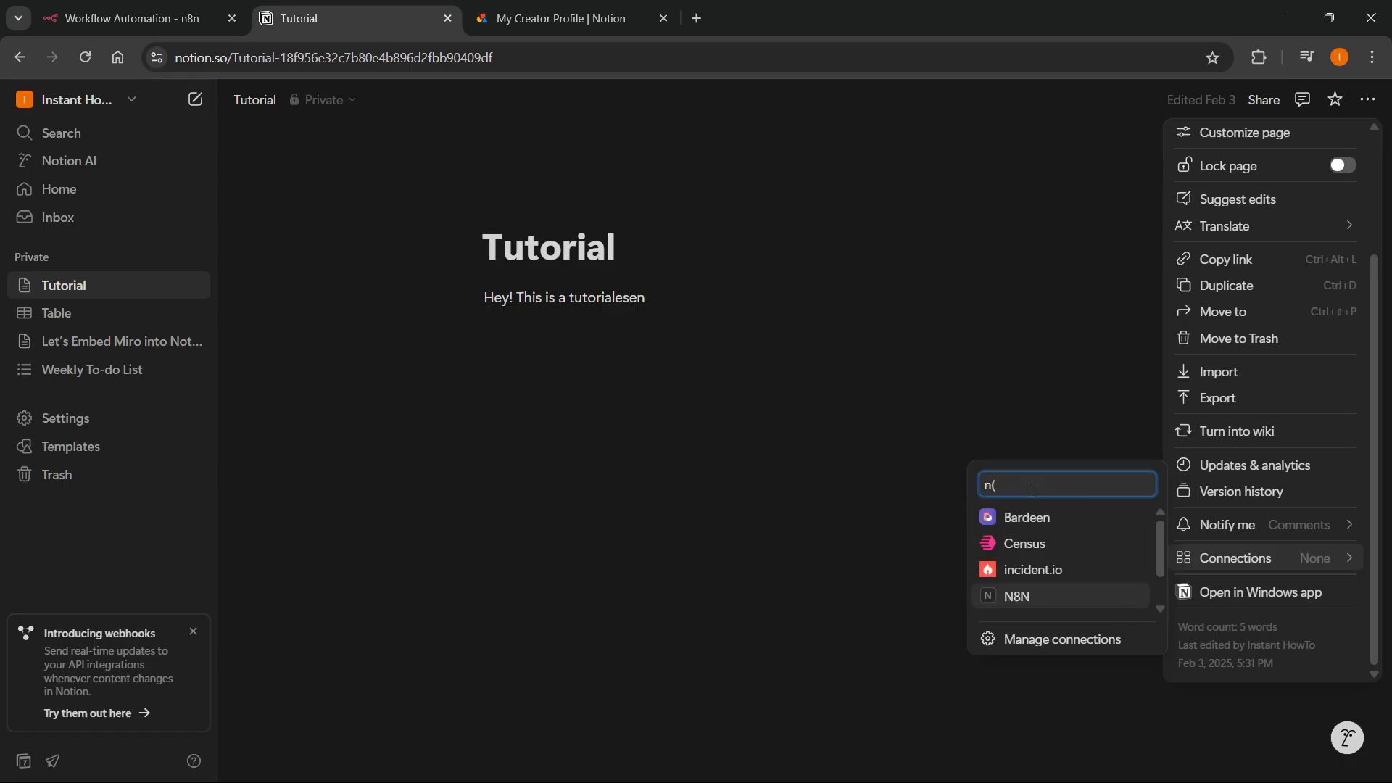
key("BackSpace")
type("8n")
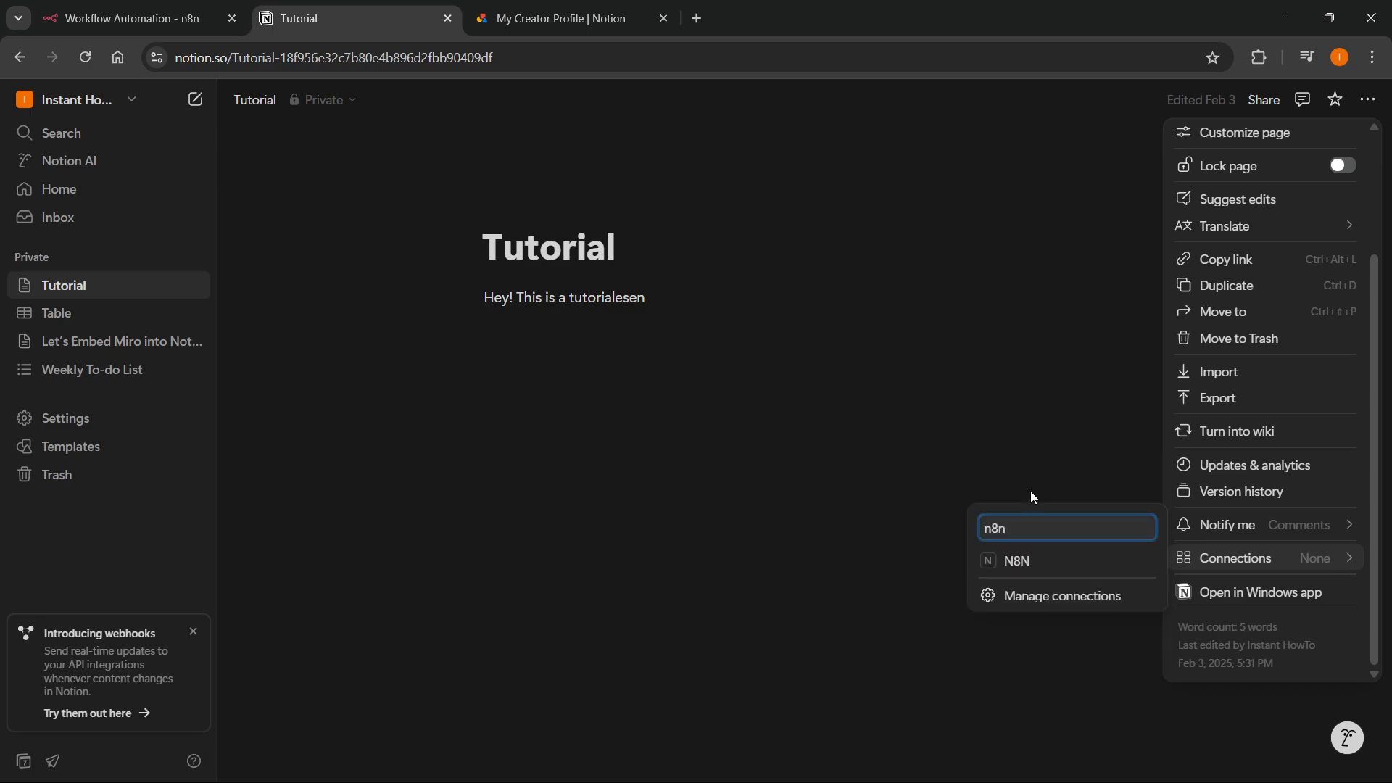
left_click(1044, 560)
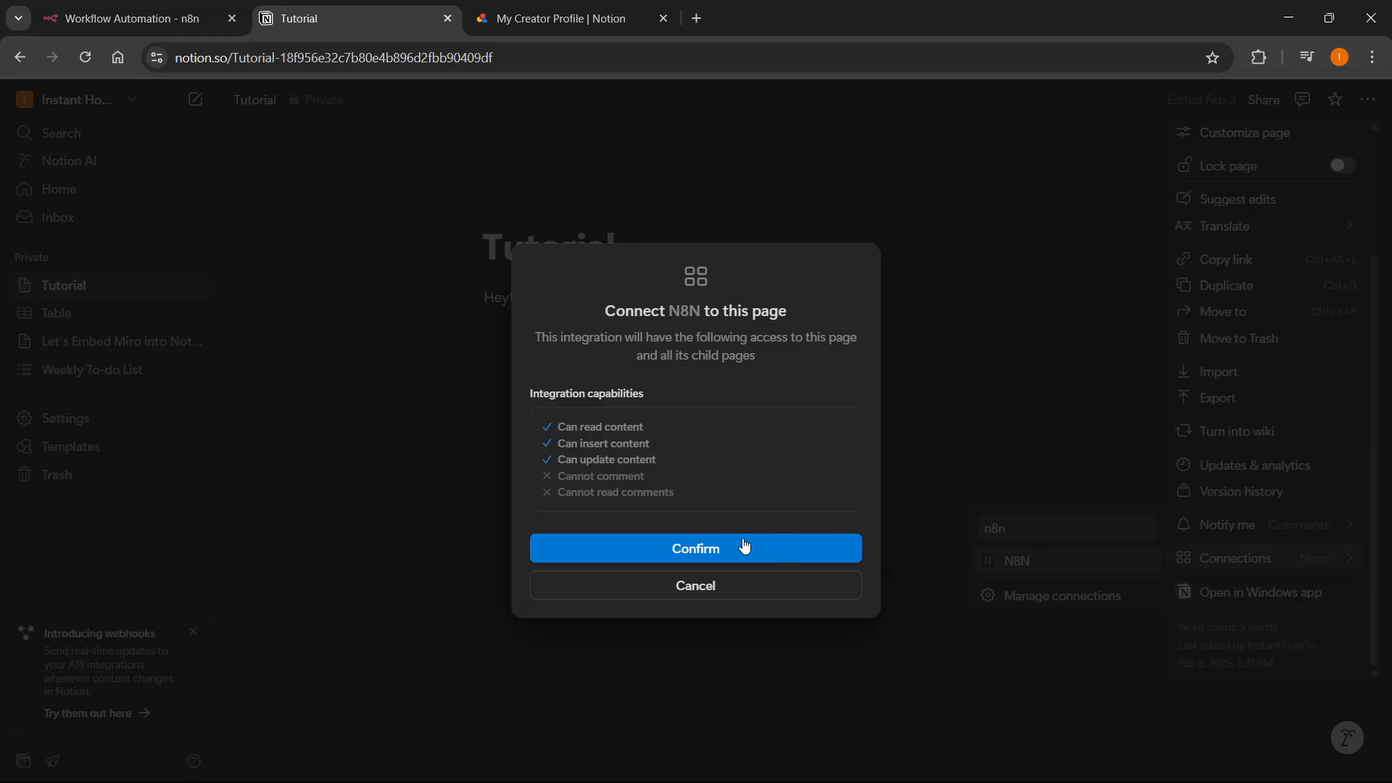
left_click(697, 549)
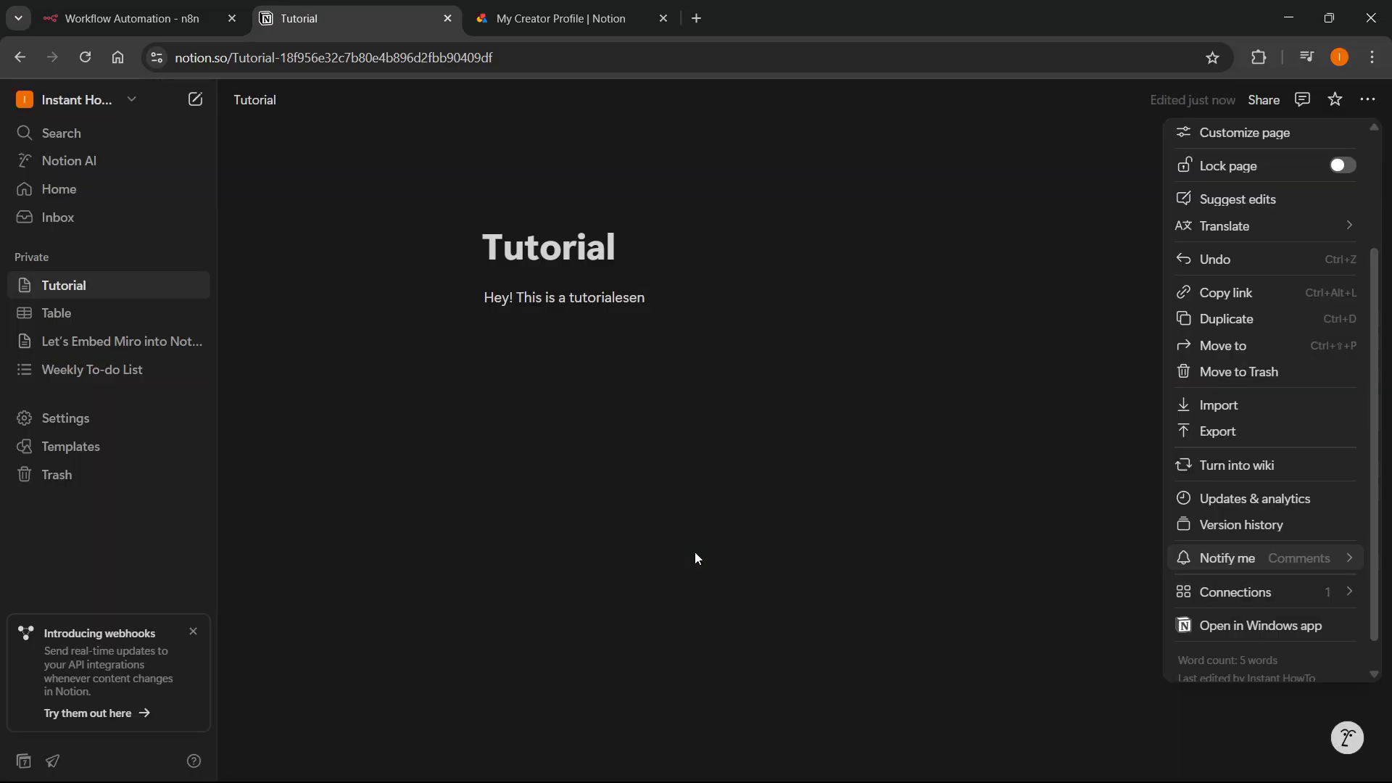
left_click(1366, 107)
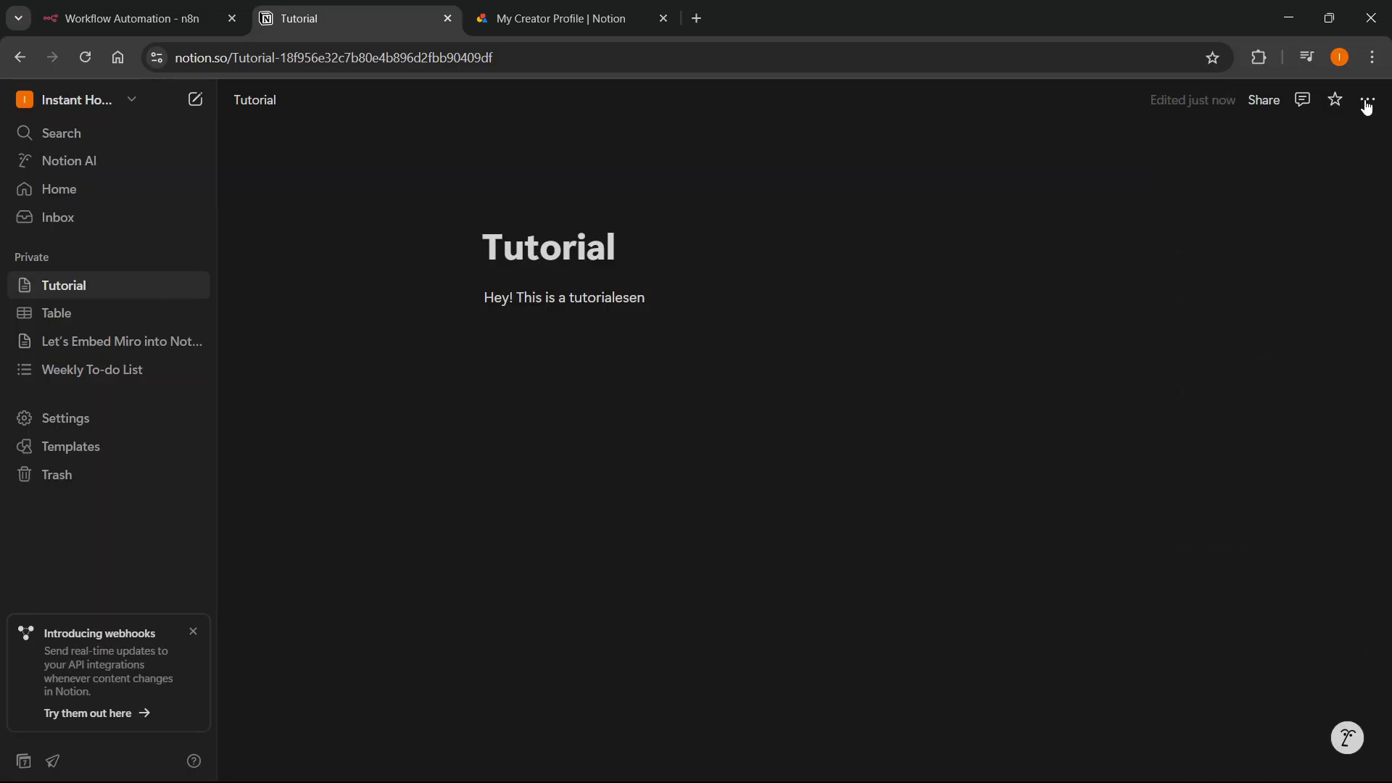
Step: Switch to n8n, keep From list as the Notion node's database source and look through the selectable databases
left_click(165, 8)
left_click(745, 598)
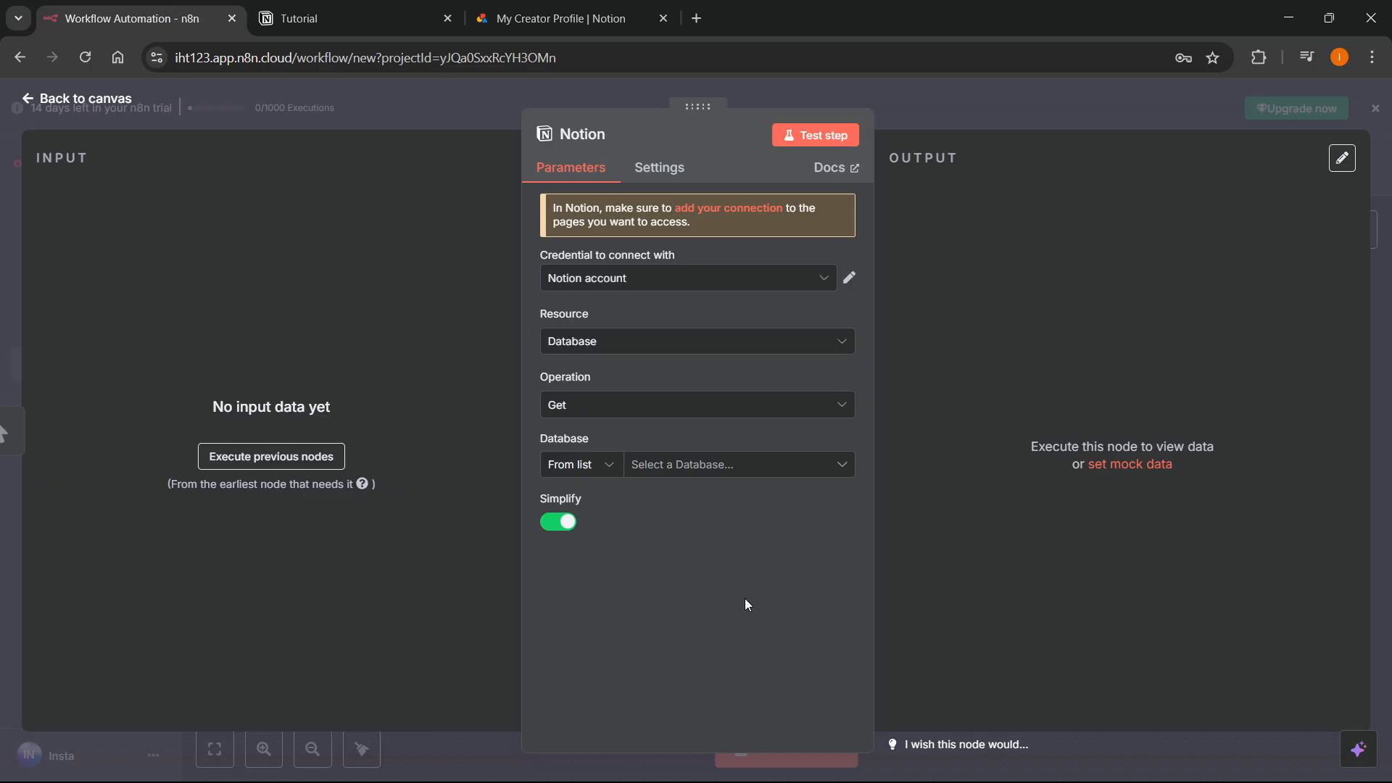
left_click(613, 411)
left_click(616, 458)
left_click(607, 470)
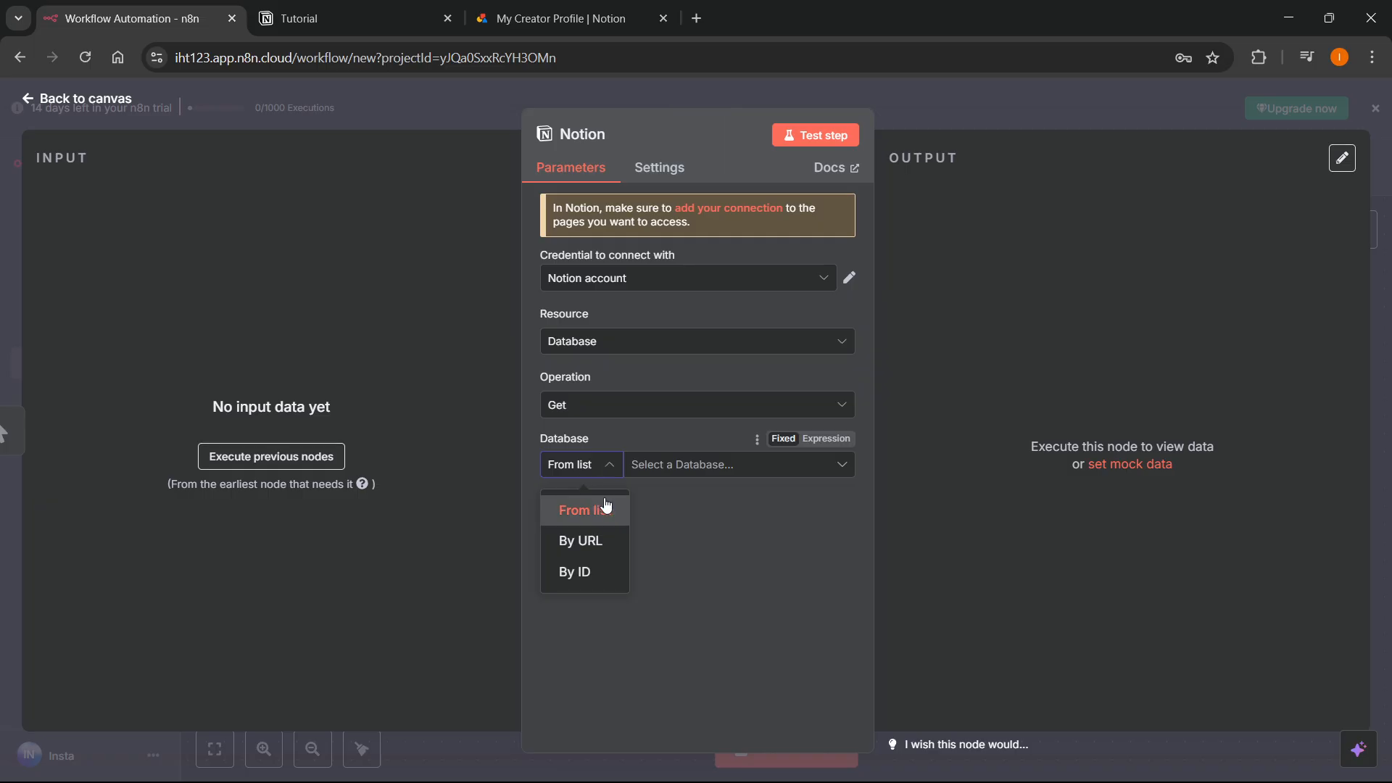
left_click(602, 511)
left_click(671, 473)
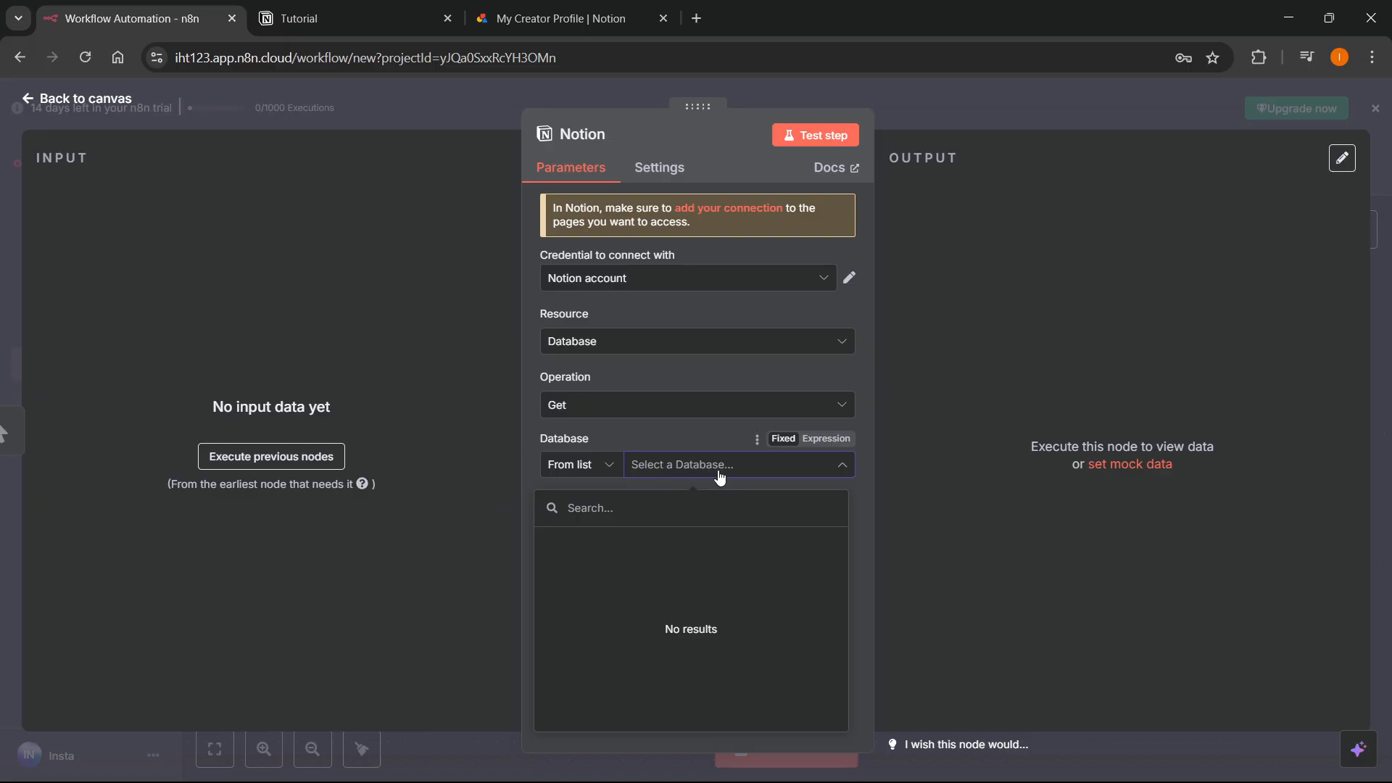
left_click(691, 426)
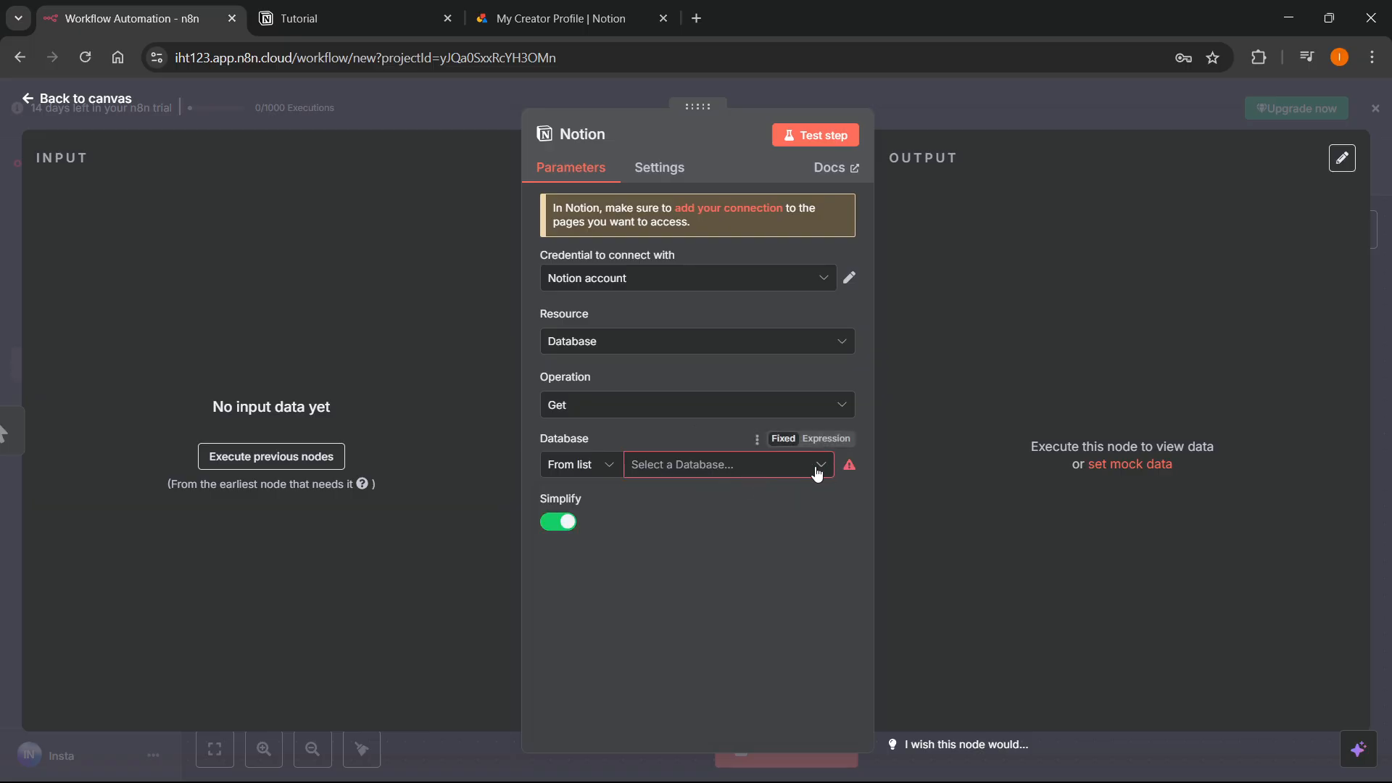
left_click(707, 472)
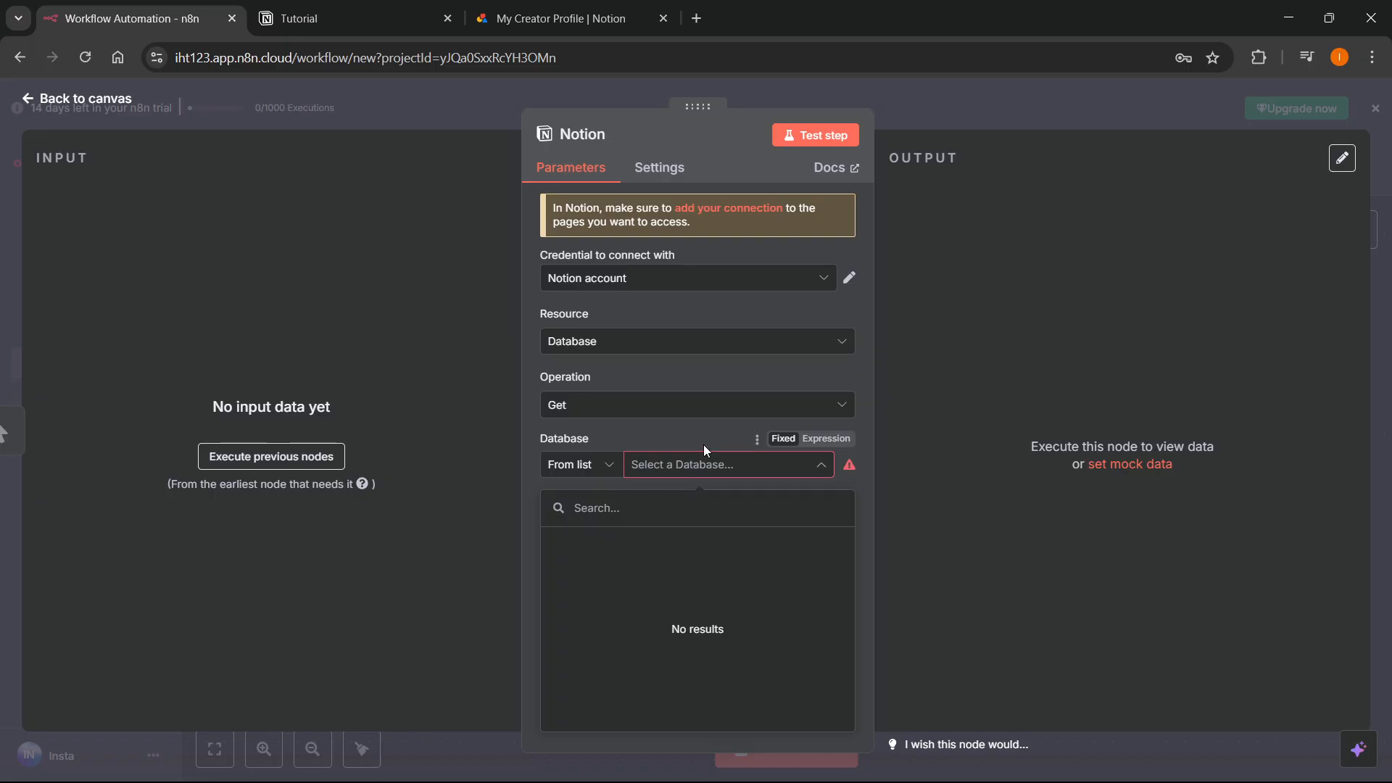
left_click(703, 447)
Step: Review the Notion node's resource options and keep Database as the resource
left_click(607, 347)
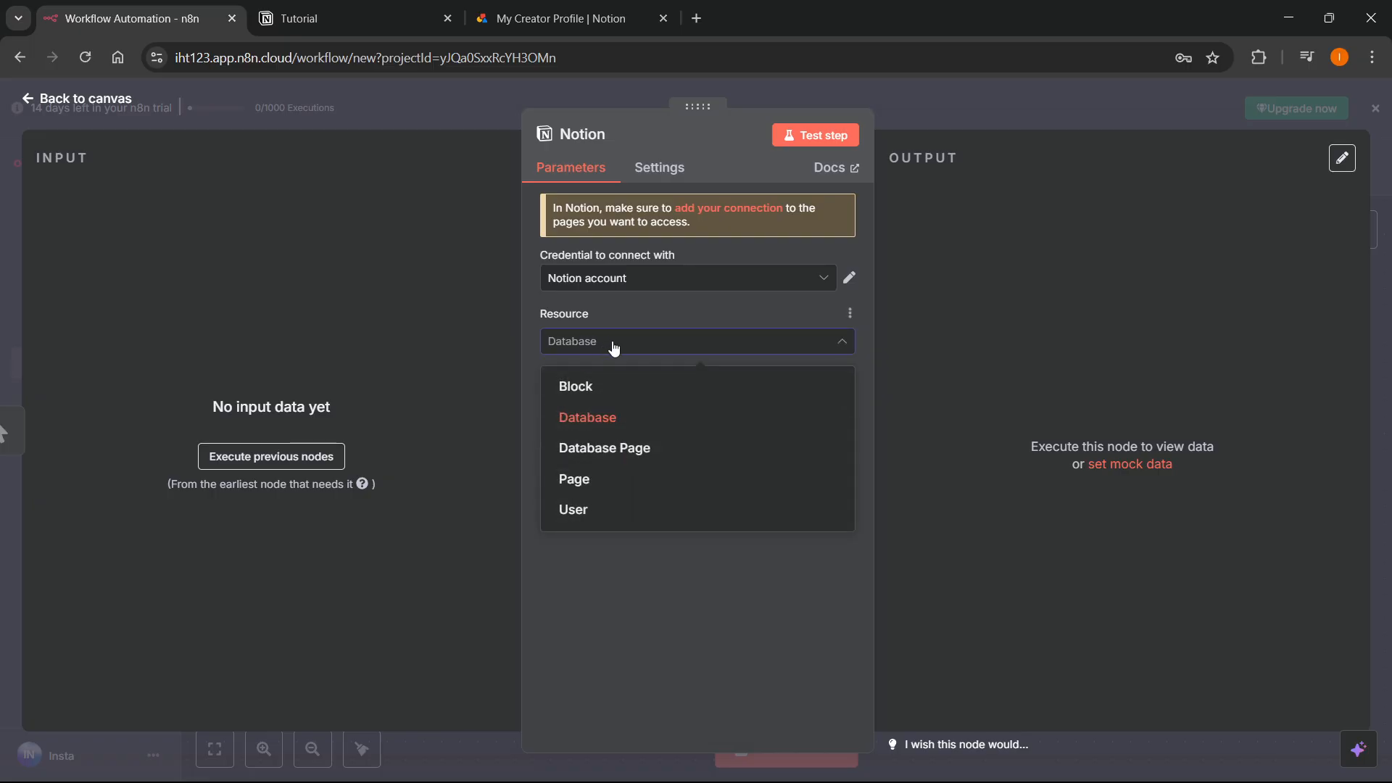
left_click(612, 347)
left_click(613, 347)
left_click(613, 347)
left_click(392, 9)
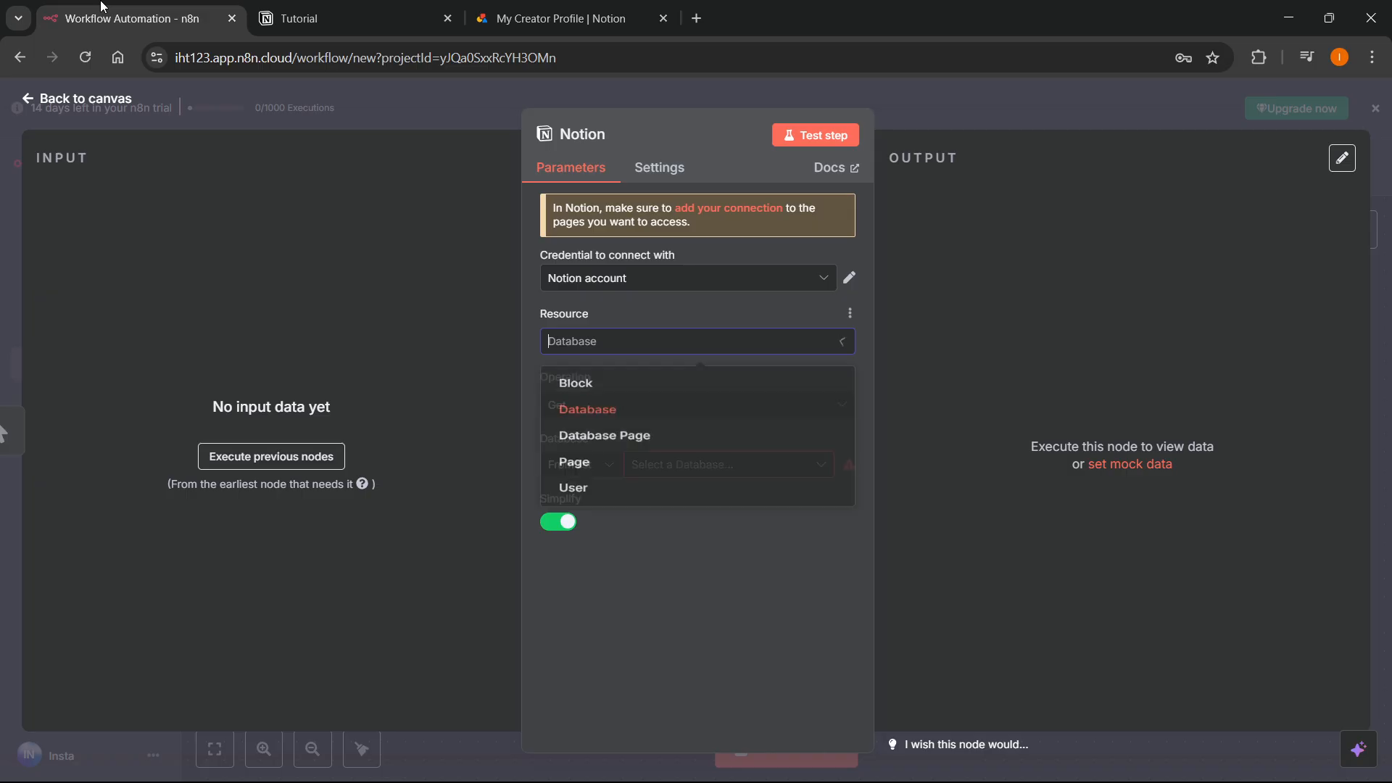
left_click(127, 18)
left_click(573, 417)
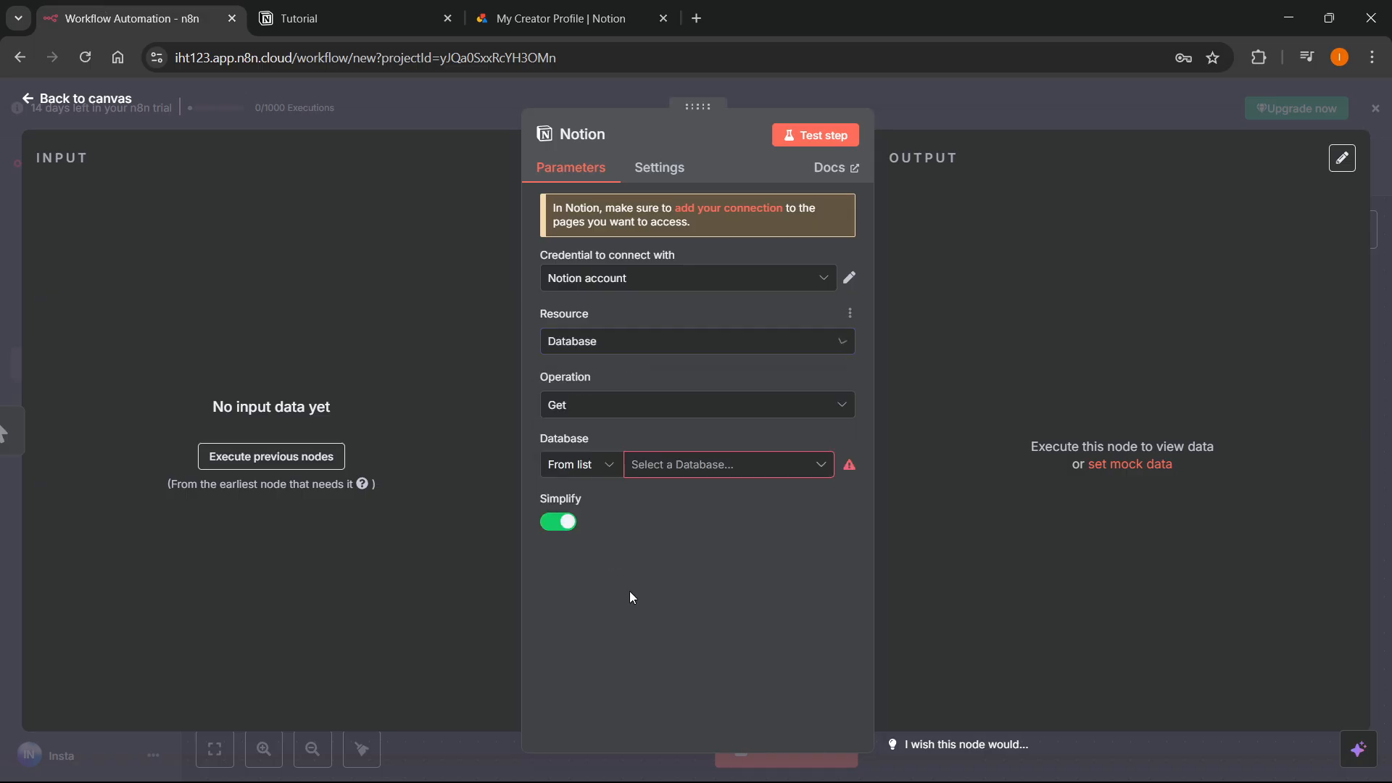
Step: Check the selectable databases again, then review the node's operations and keep Get
left_click(601, 465)
left_click(699, 472)
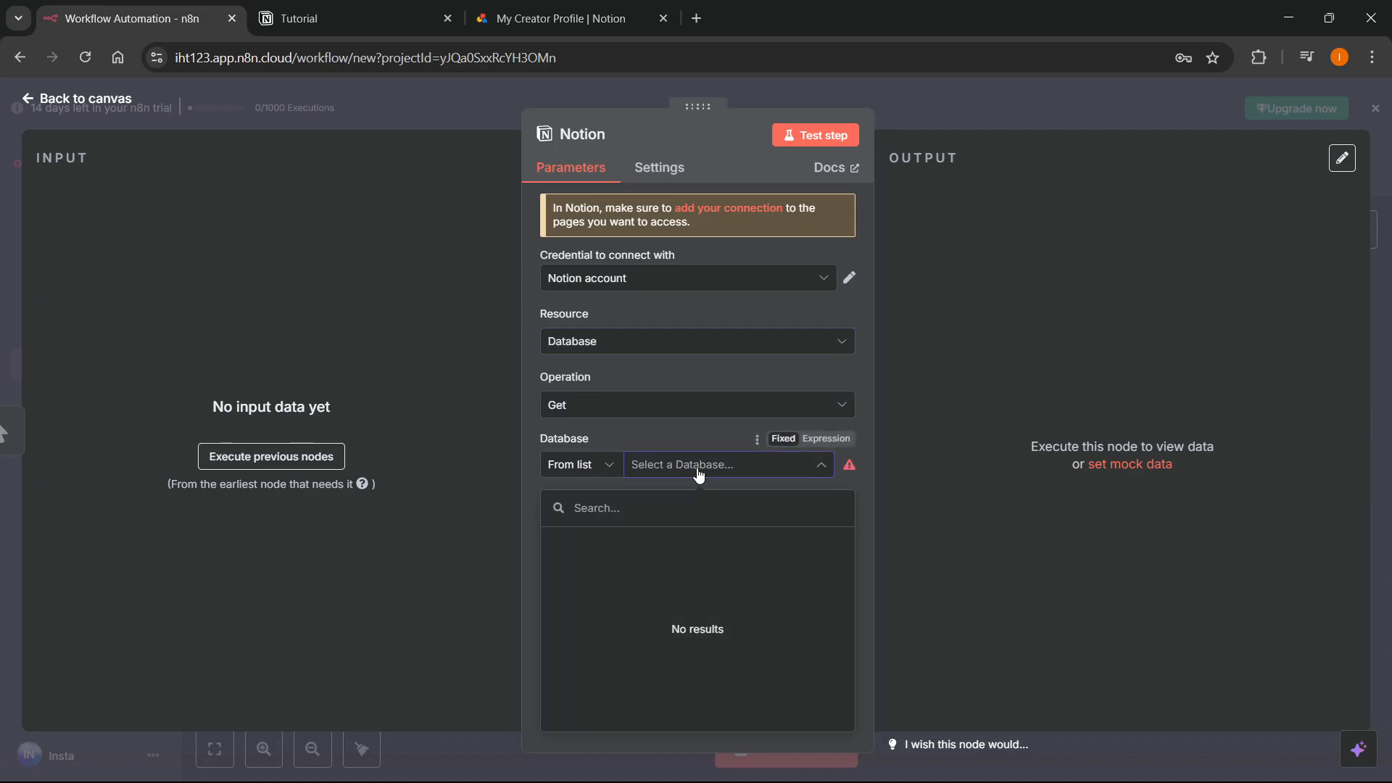
left_click(641, 355)
left_click(616, 352)
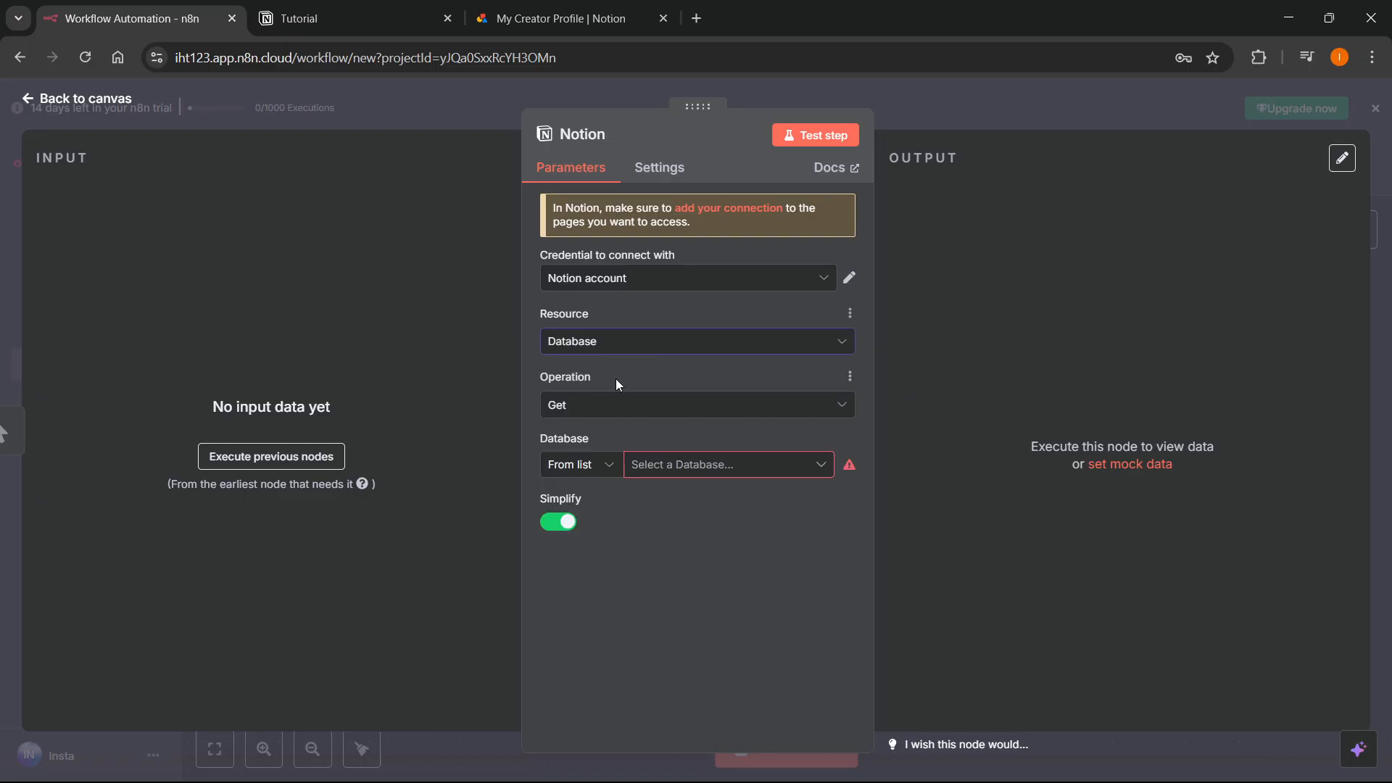
left_click(613, 410)
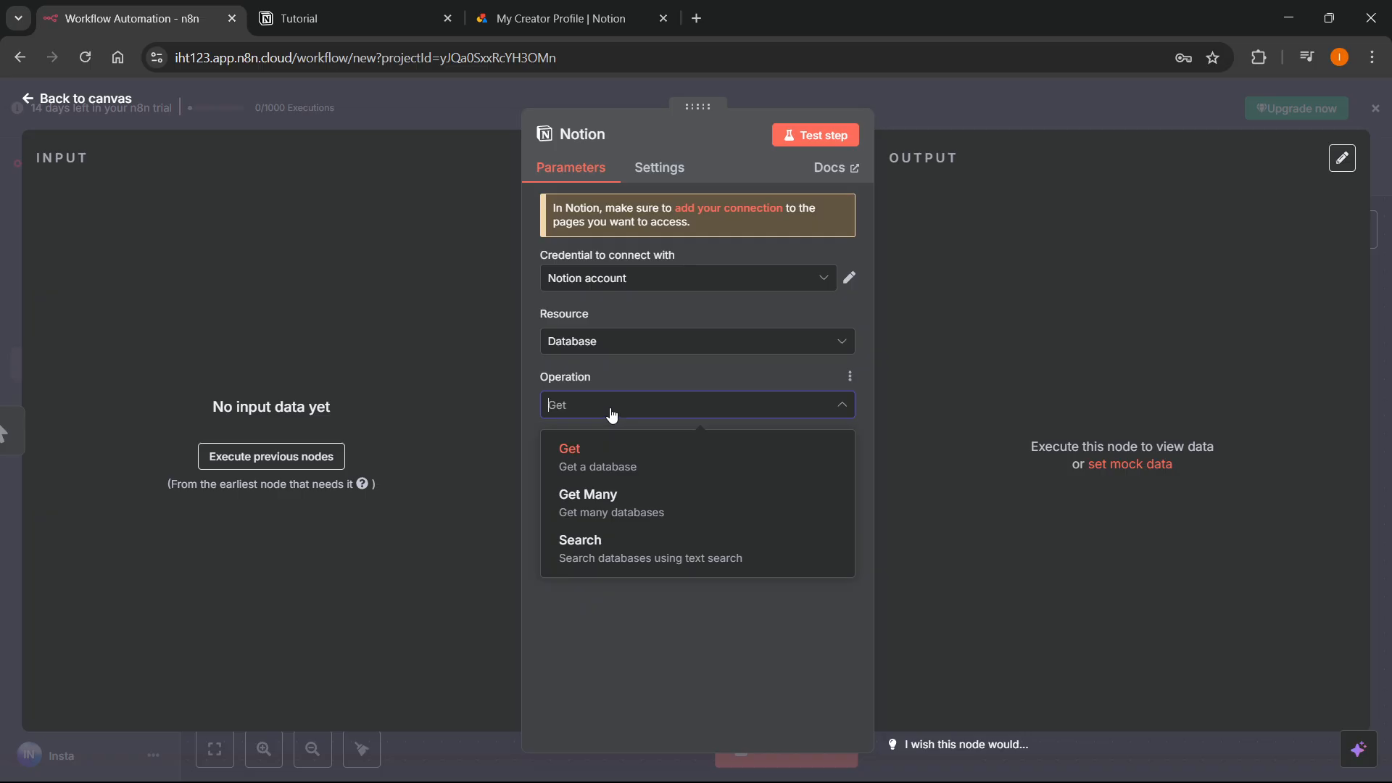
left_click(625, 457)
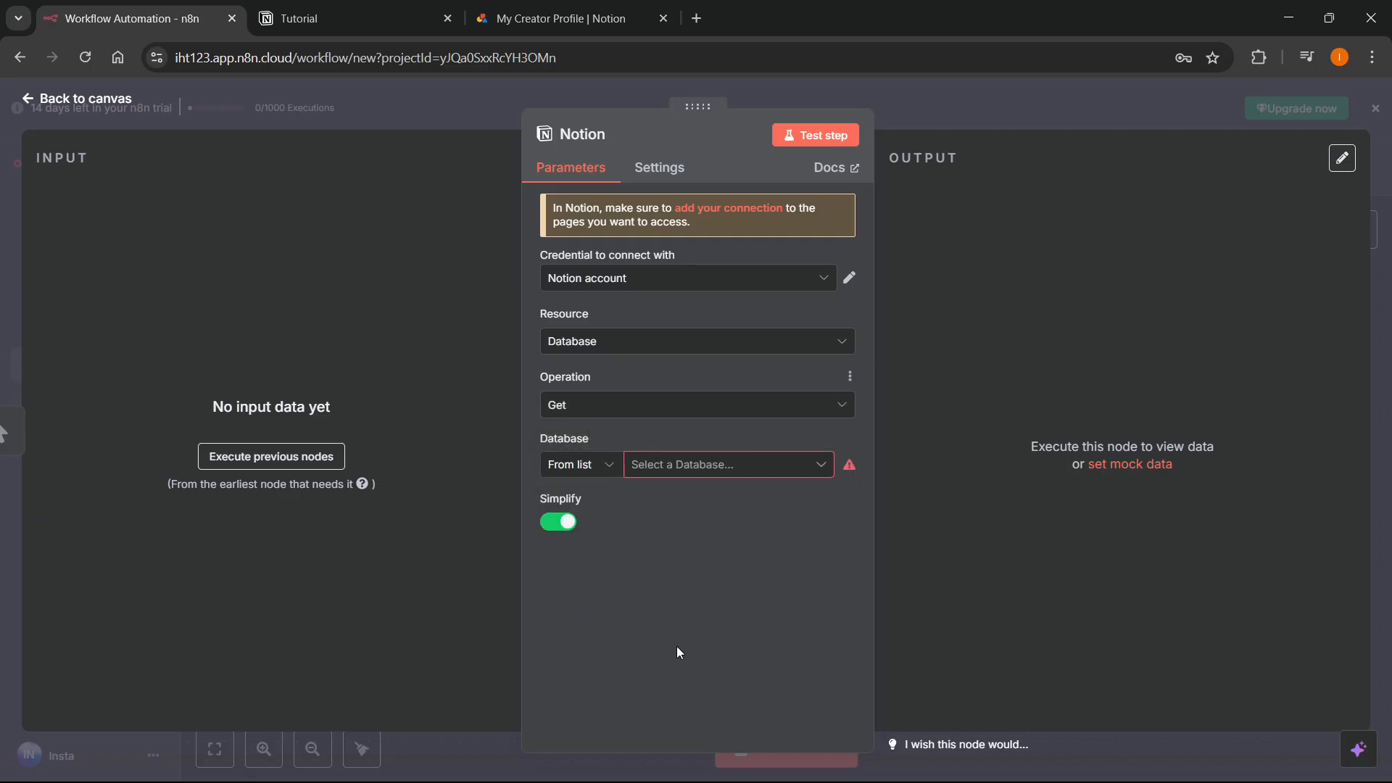